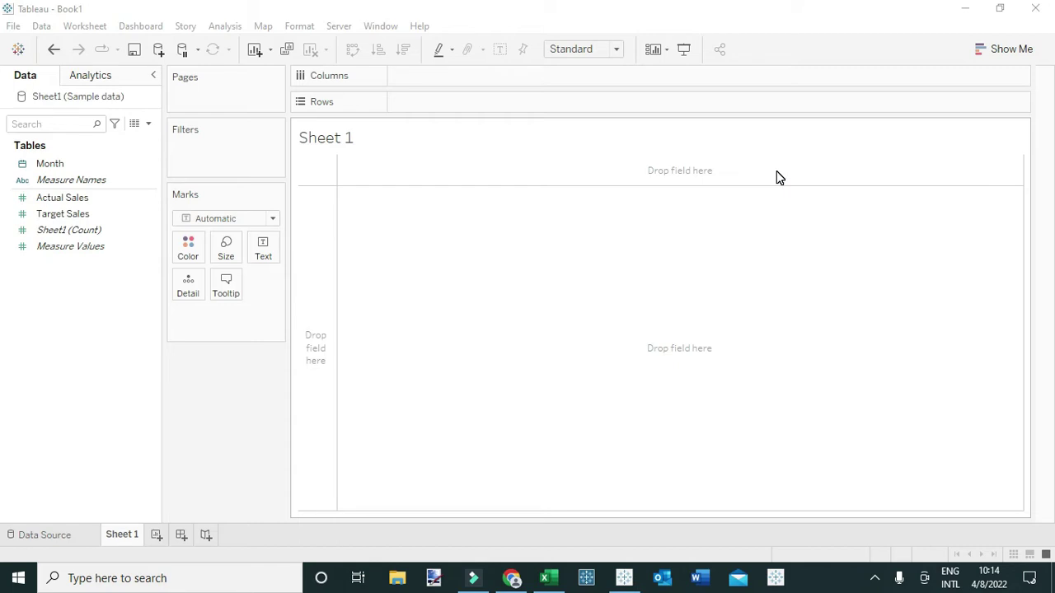
Step: Switch to the sample data workbook in Excel and examine its Month, Actual Sales and Target Sales columns
{"action": "left_click", "coordinate": [548, 578]}
{"action": "left_click", "coordinate": [126, 264]}
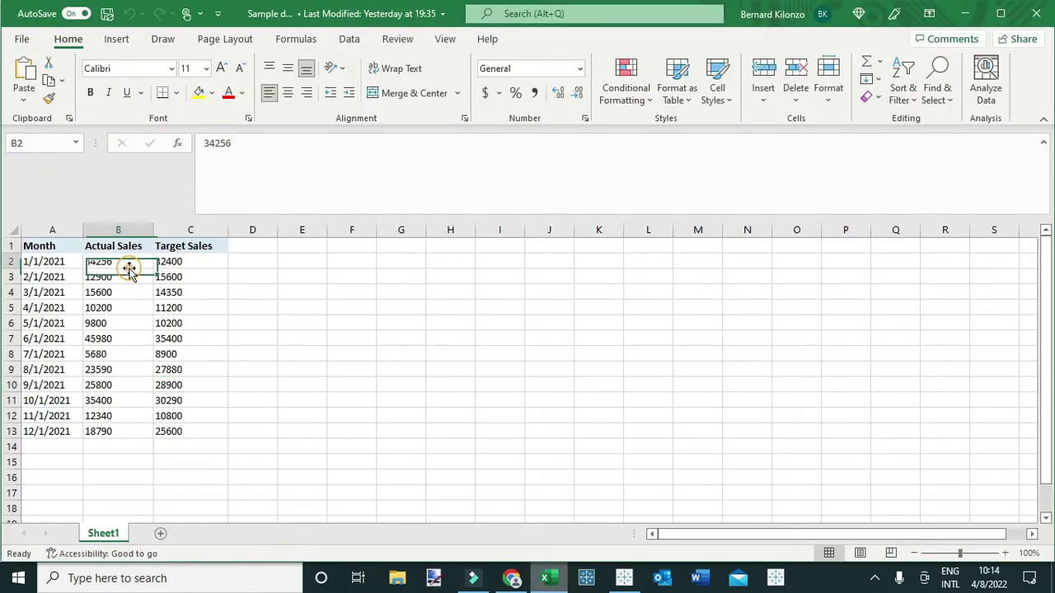
{"action": "left_click", "coordinate": [45, 262]}
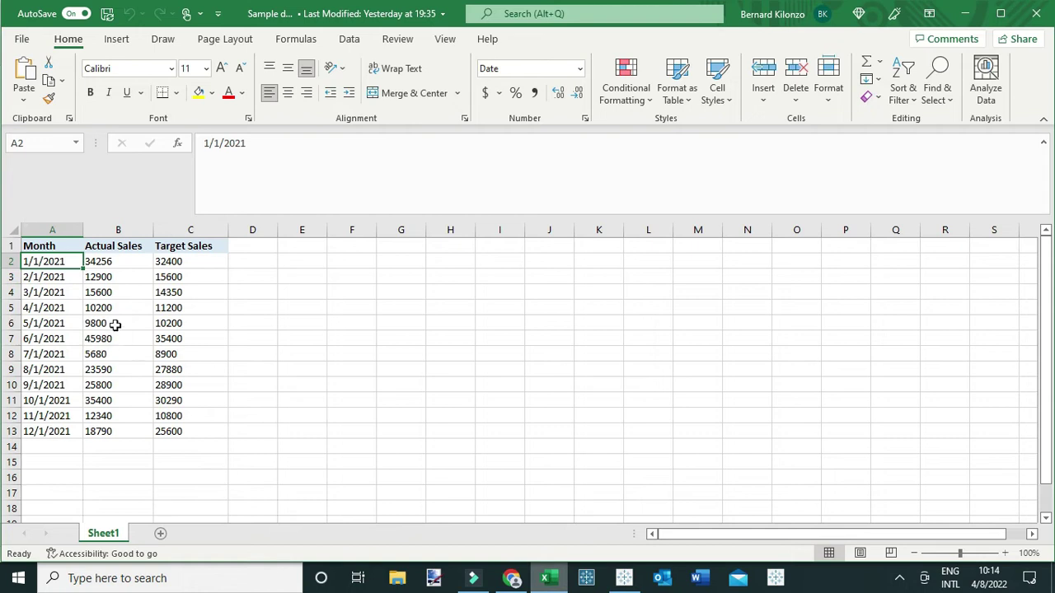
{"action": "left_click", "coordinate": [120, 247]}
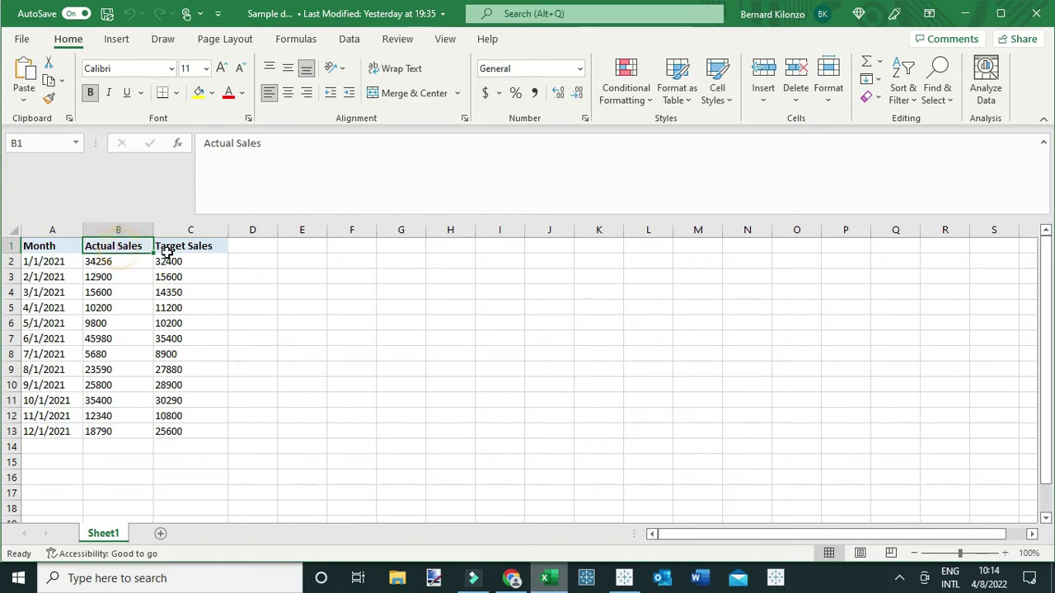
{"action": "left_click", "coordinate": [195, 246]}
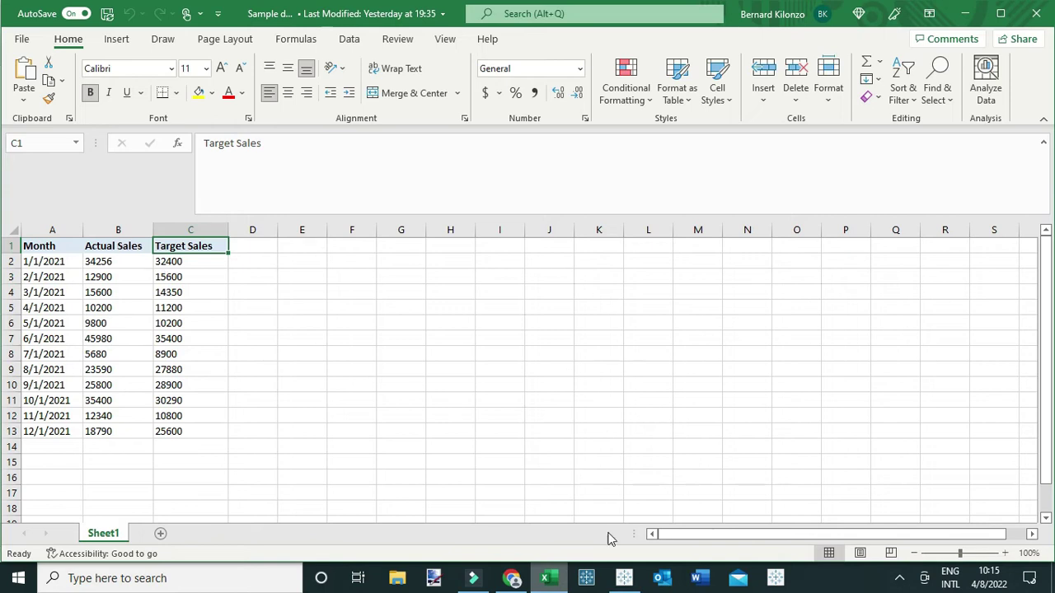
Step: Return to Tableau and put Month at the discrete month level on Columns, with Actual Sales and Target Sales on Rows
{"action": "left_click", "coordinate": [626, 577]}
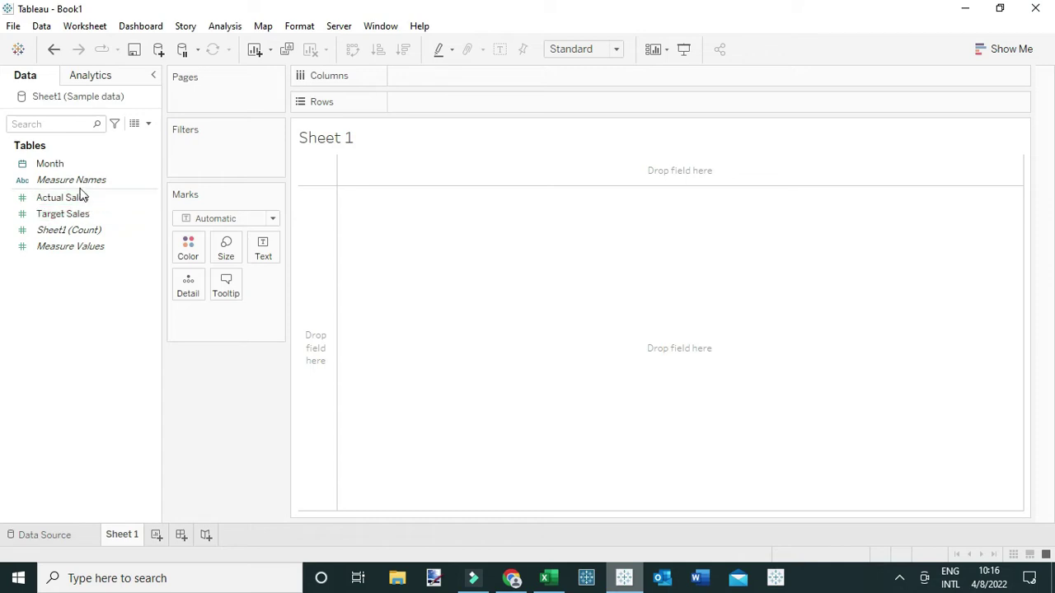
{"action": "left_click_drag", "start_coordinate": [65, 166], "coordinate": [429, 77]}
{"action": "right_click", "coordinate": [454, 76]}
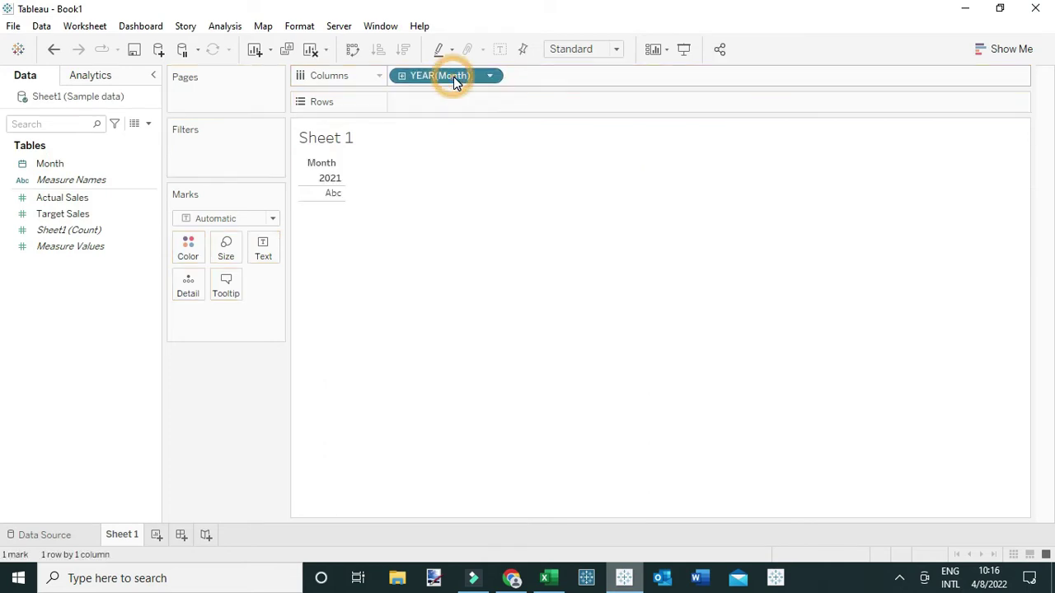
{"action": "left_click", "coordinate": [503, 250]}
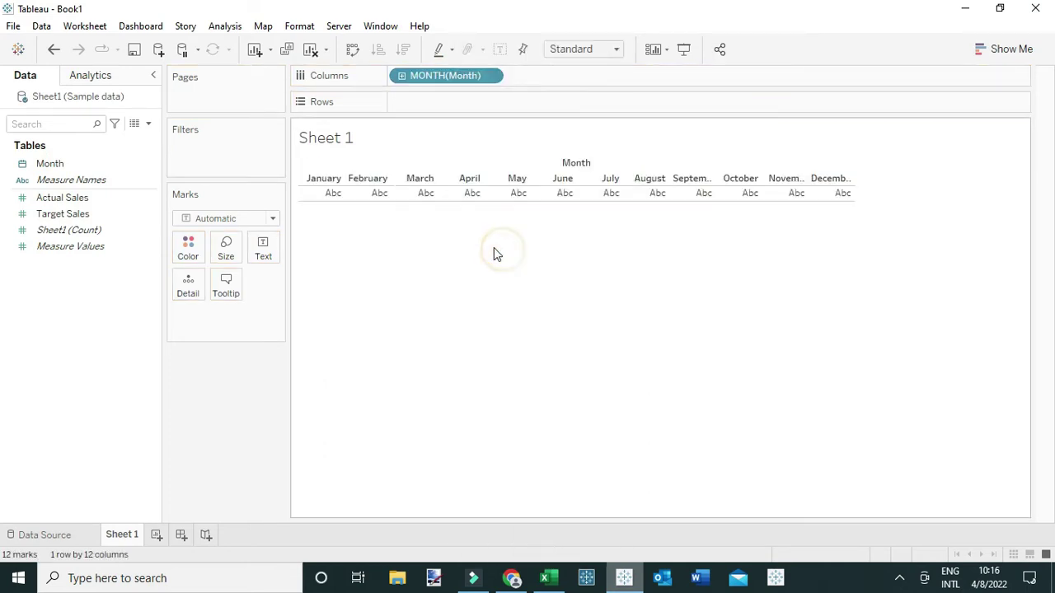
{"action": "mouse_move", "coordinate": [66, 198]}
{"action": "left_mouse_down"}
{"action": "mouse_move", "coordinate": [317, 158]}
{"action": "mouse_move", "coordinate": [454, 104]}
{"action": "mouse_move", "coordinate": [75, 220]}
{"action": "mouse_move", "coordinate": [498, 138]}
{"action": "mouse_move", "coordinate": [577, 108]}
{"action": "left_mouse_up"}
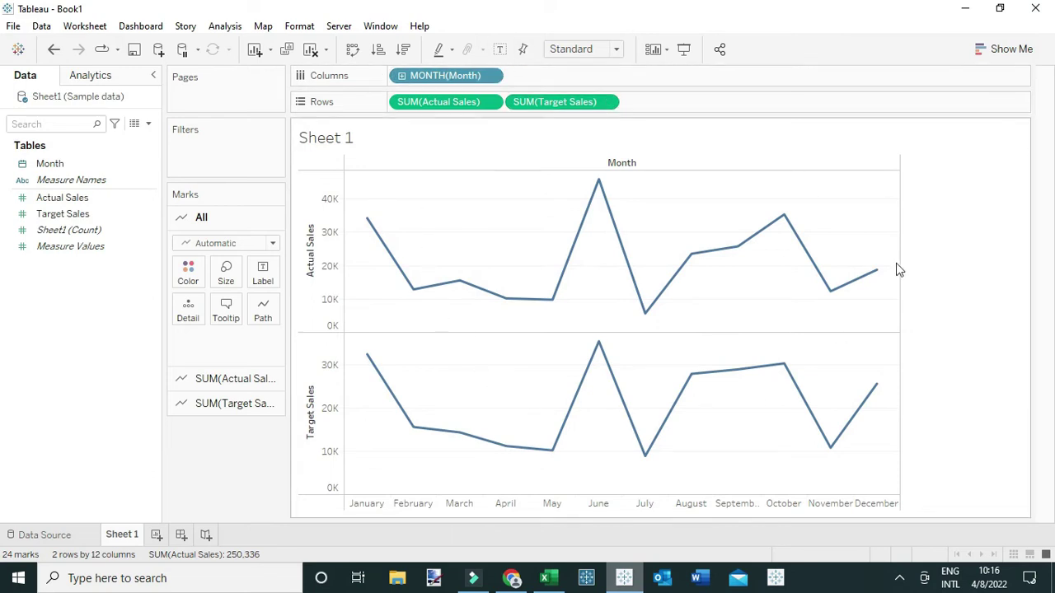
Step: Convert the two line charts into a bullet graph using the Show Me chart suggestions
{"action": "left_click", "coordinate": [1012, 51]}
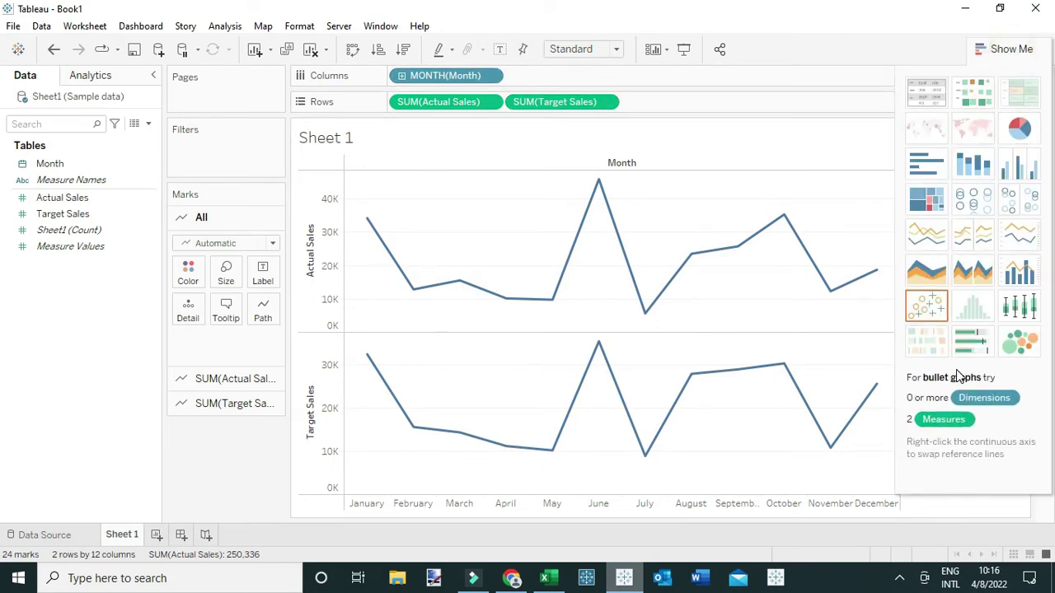
{"action": "left_click", "coordinate": [973, 345]}
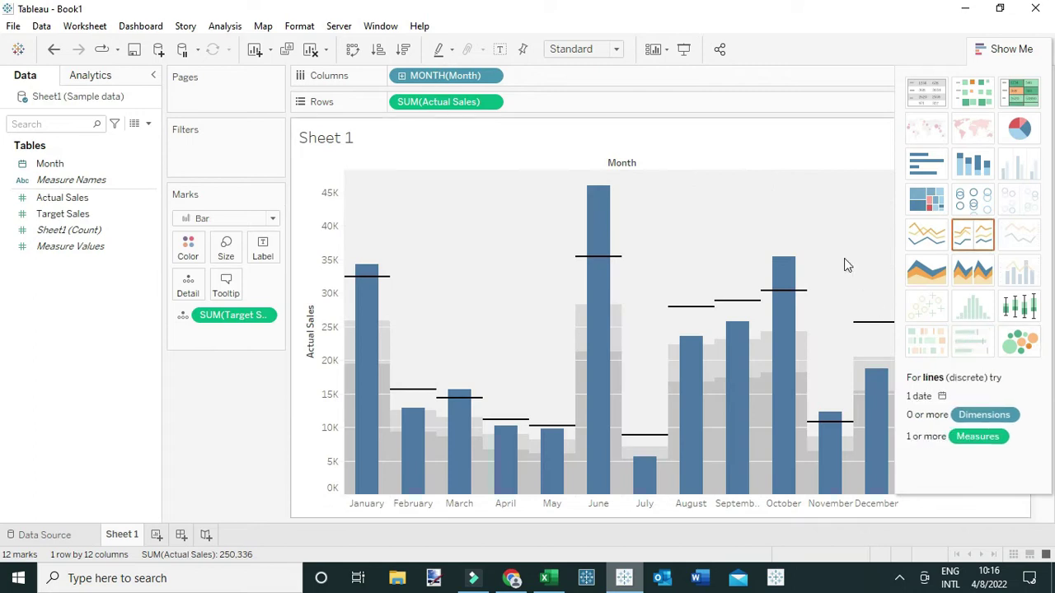
{"action": "left_click", "coordinate": [1022, 46]}
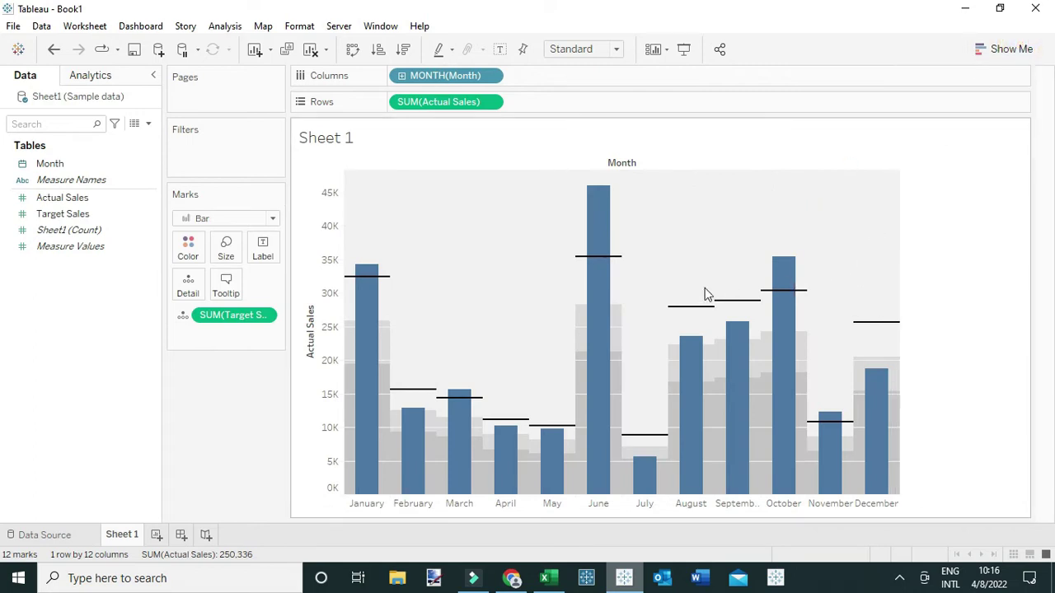
Step: Examine actual against target sales for June and August in the bullet graph, plus the Actual Sales axis's reference line options
{"action": "mouse_move", "coordinate": [602, 218]}
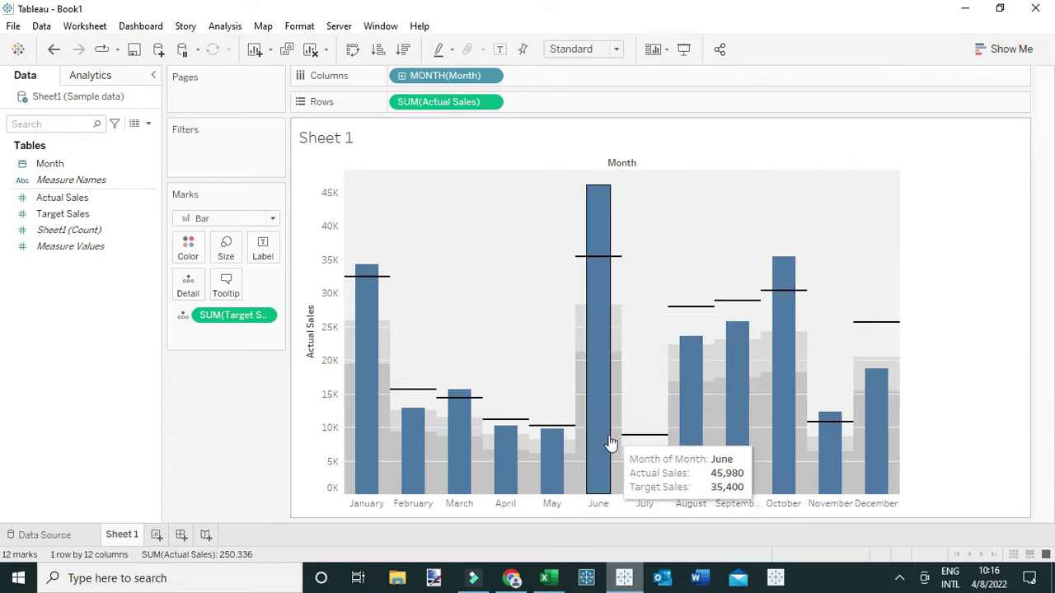
{"action": "mouse_move", "coordinate": [695, 314]}
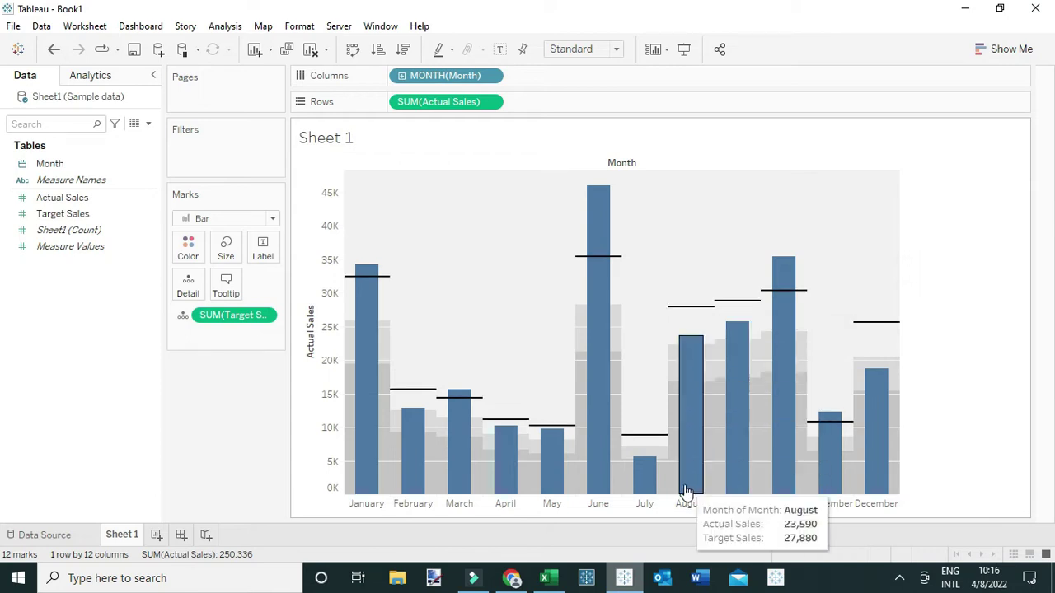
{"action": "mouse_move", "coordinate": [689, 454]}
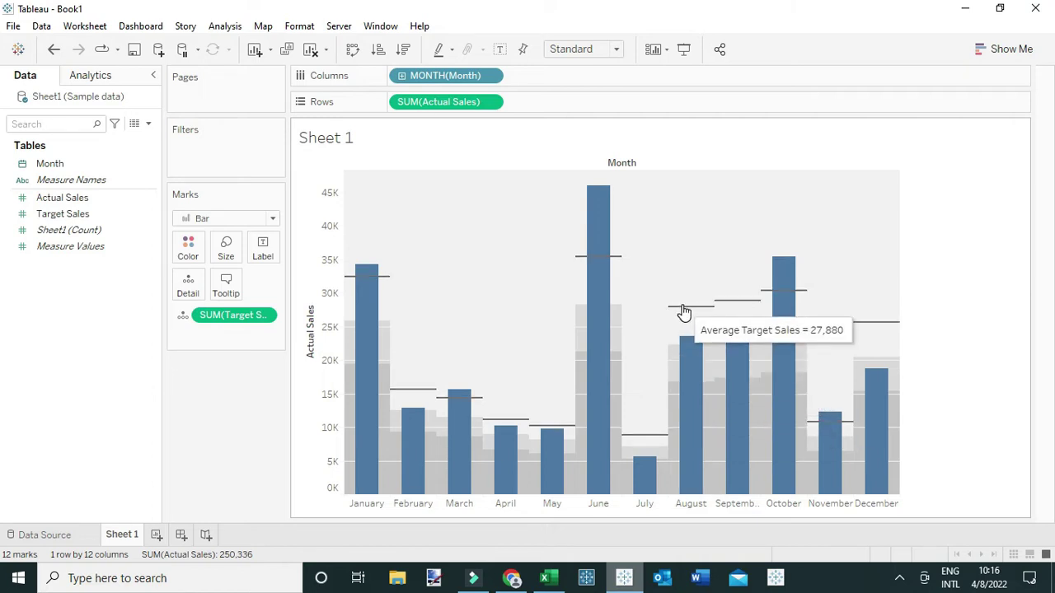
{"action": "mouse_move", "coordinate": [712, 335]}
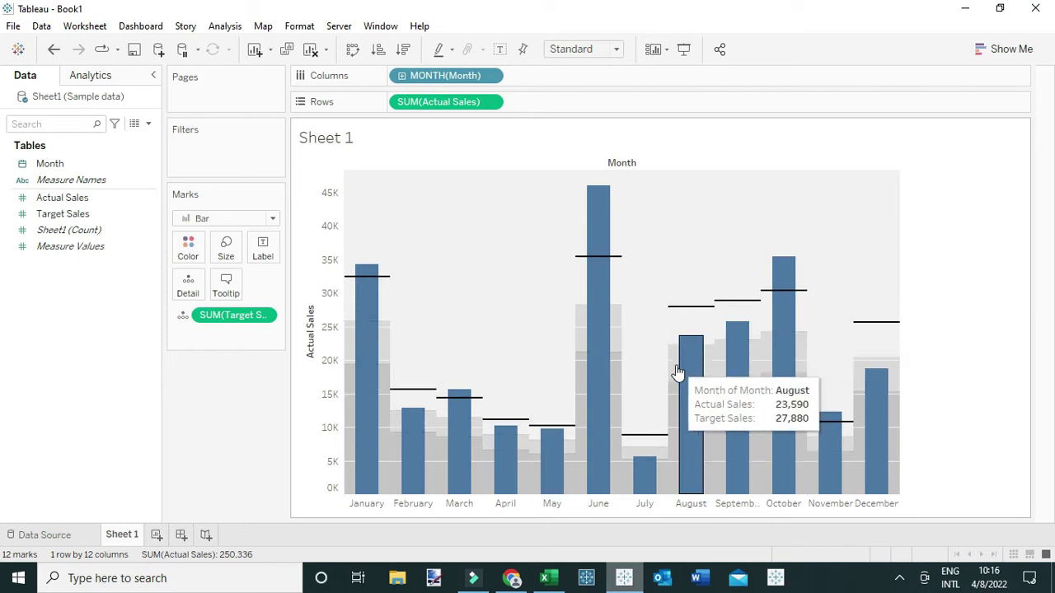
{"action": "mouse_move", "coordinate": [690, 396]}
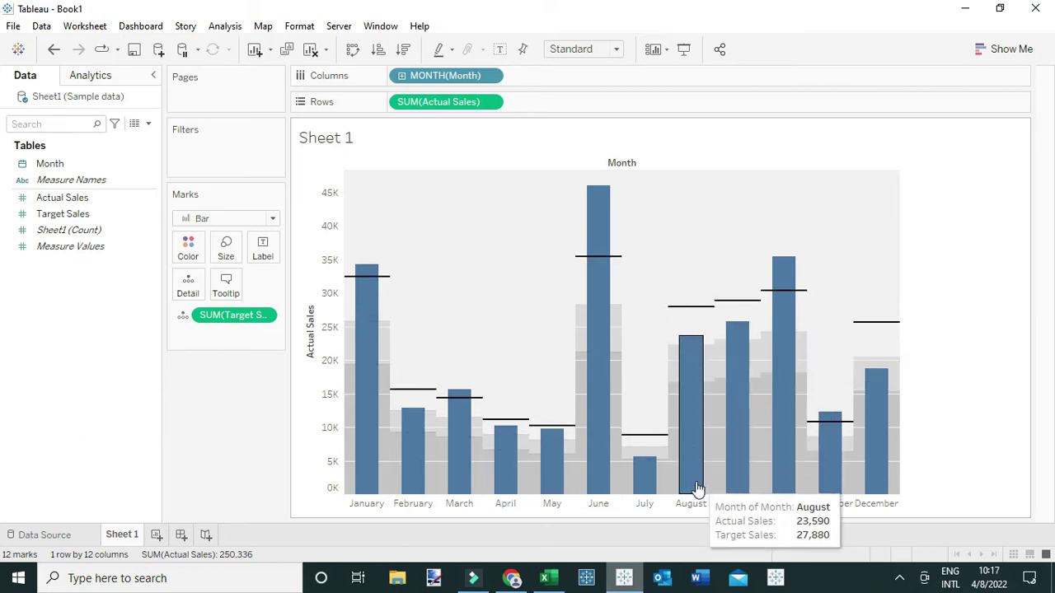
{"action": "mouse_move", "coordinate": [670, 353]}
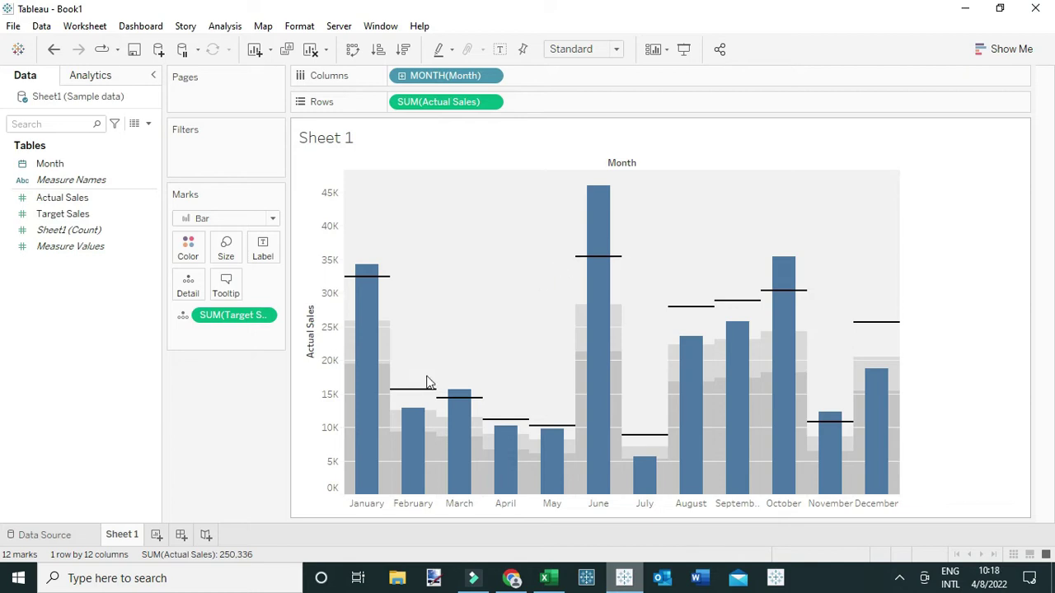
{"action": "right_click", "coordinate": [325, 320]}
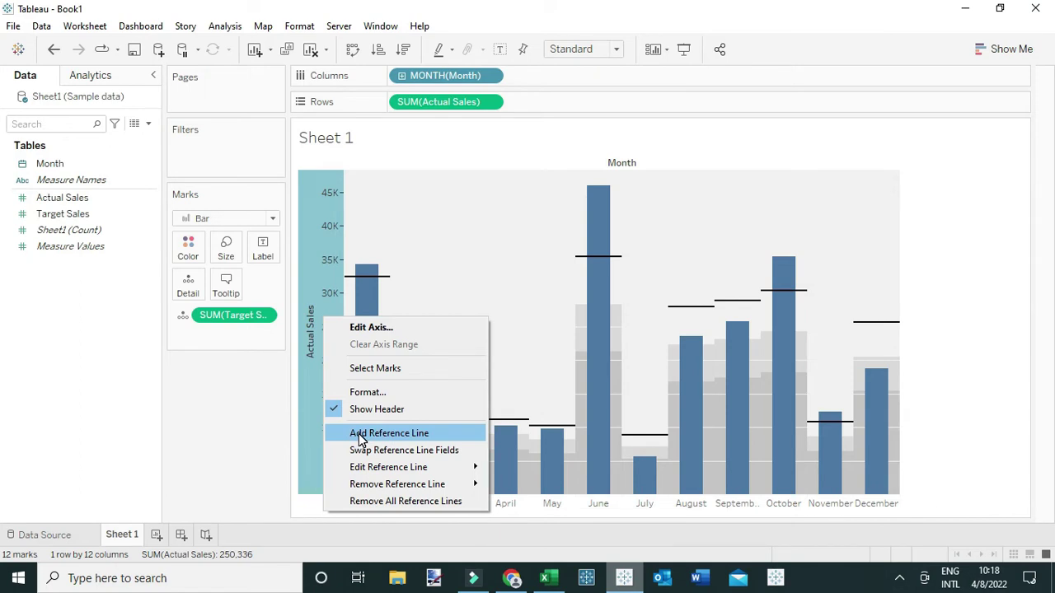
{"action": "left_click", "coordinate": [518, 273]}
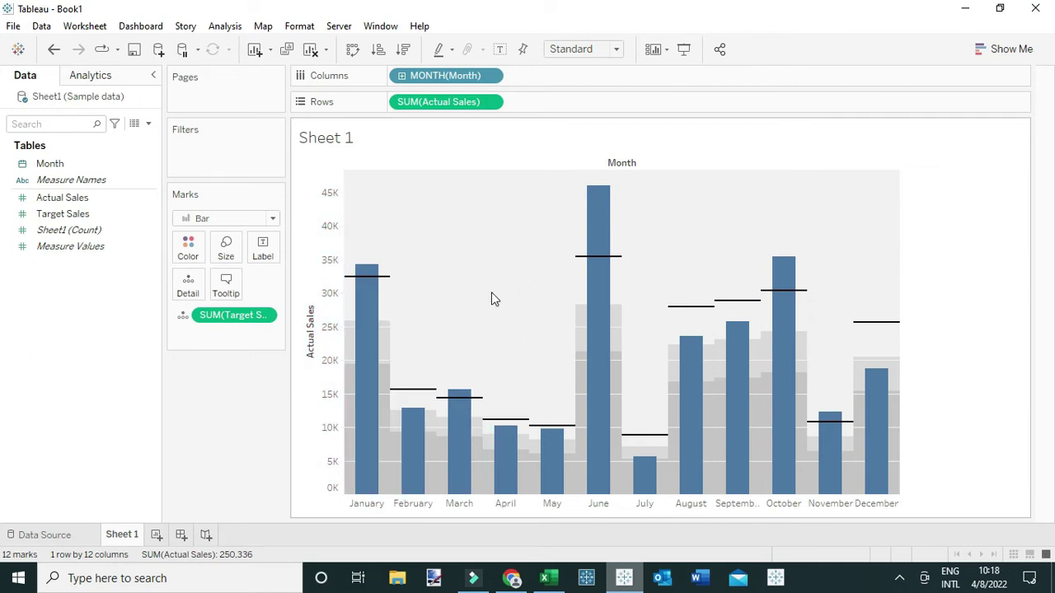
Step: Create a second worksheet and place Month on Rows at the discrete month level
{"action": "left_click", "coordinate": [156, 535]}
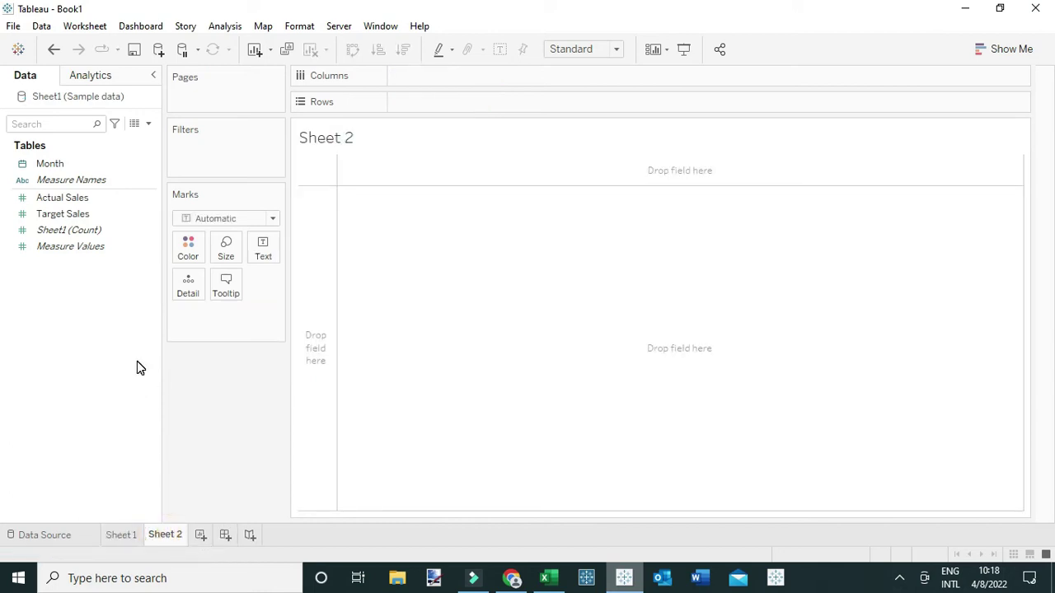
{"action": "left_click", "coordinate": [64, 165]}
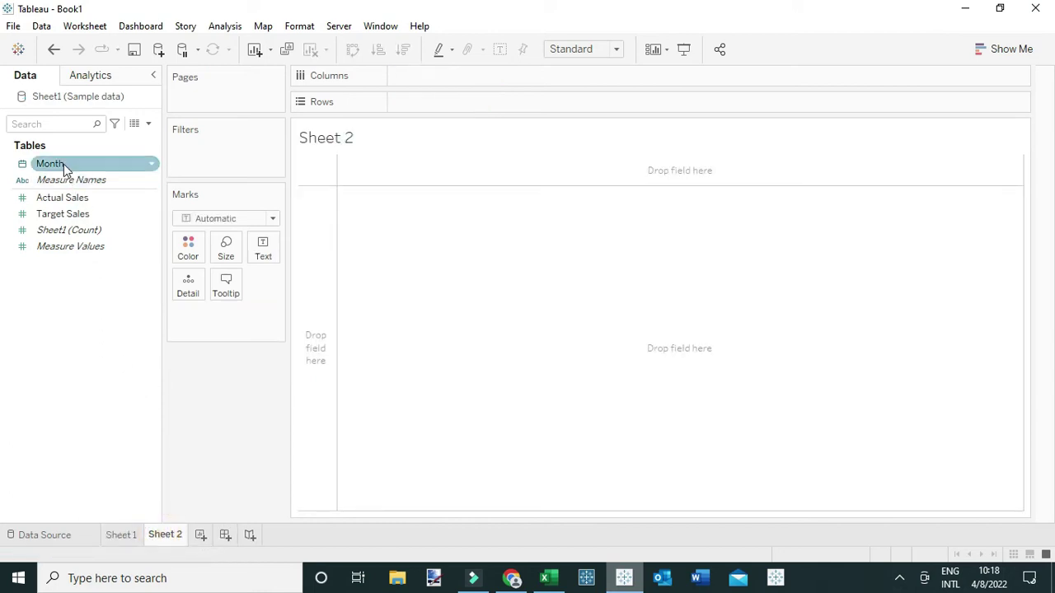
{"action": "left_click_drag", "start_coordinate": [64, 165], "coordinate": [434, 103]}
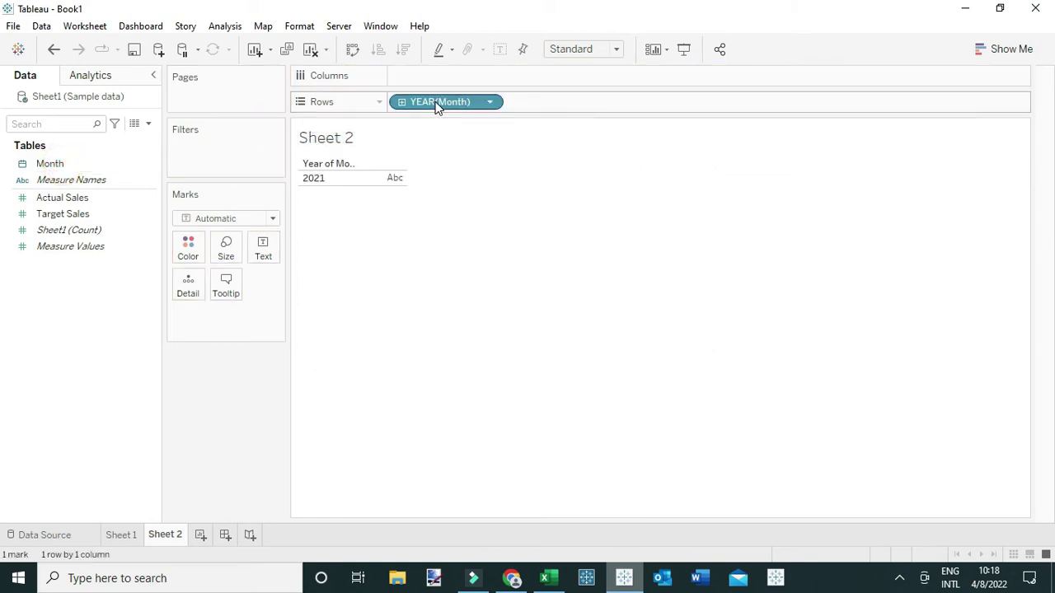
{"action": "right_click", "coordinate": [436, 104]}
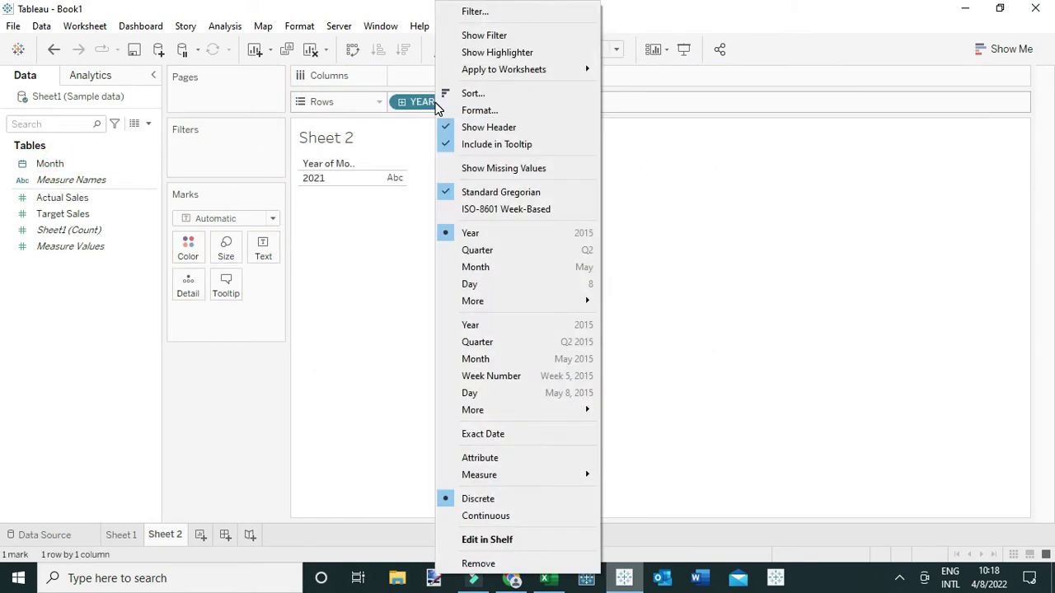
{"action": "left_click", "coordinate": [484, 267]}
Step: Add Actual Sales and Target Sales side by side to Columns
{"action": "left_click", "coordinate": [68, 203]}
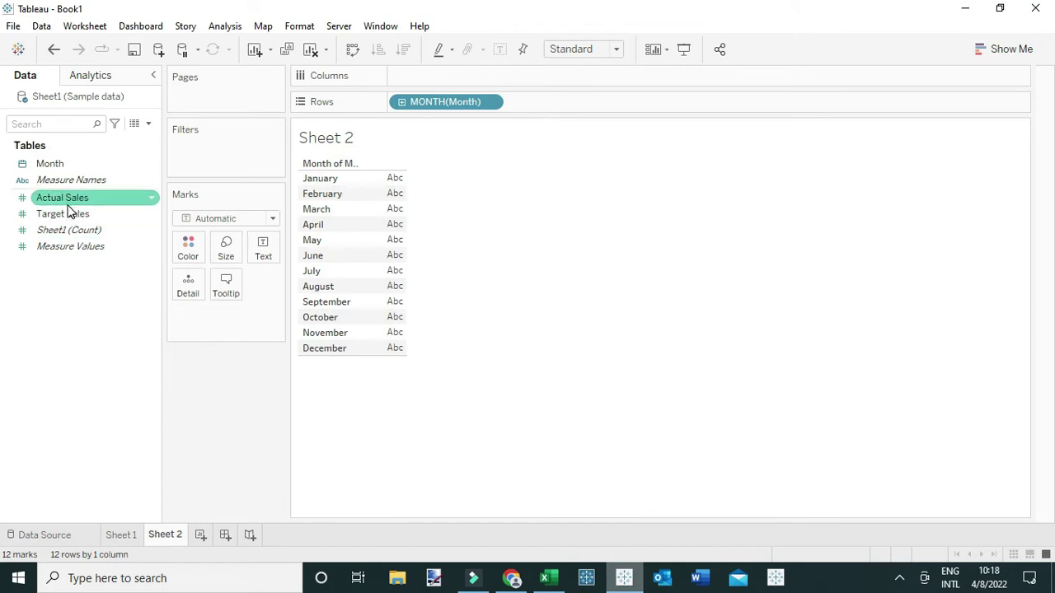
{"action": "left_click_drag", "start_coordinate": [68, 202], "coordinate": [446, 77]}
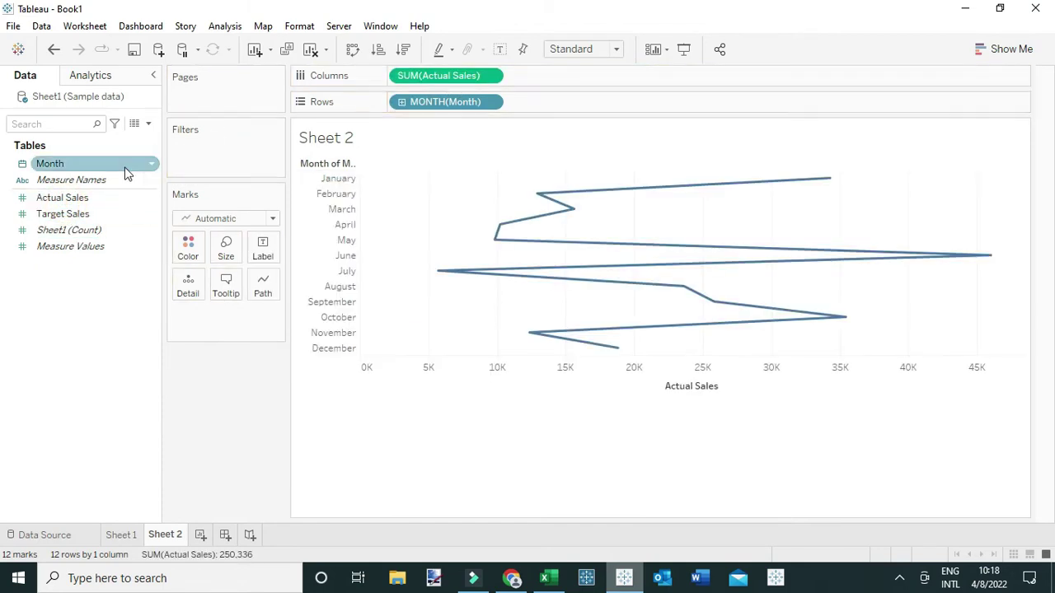
{"action": "left_click", "coordinate": [75, 214]}
{"action": "left_click_drag", "start_coordinate": [75, 215], "coordinate": [569, 75]}
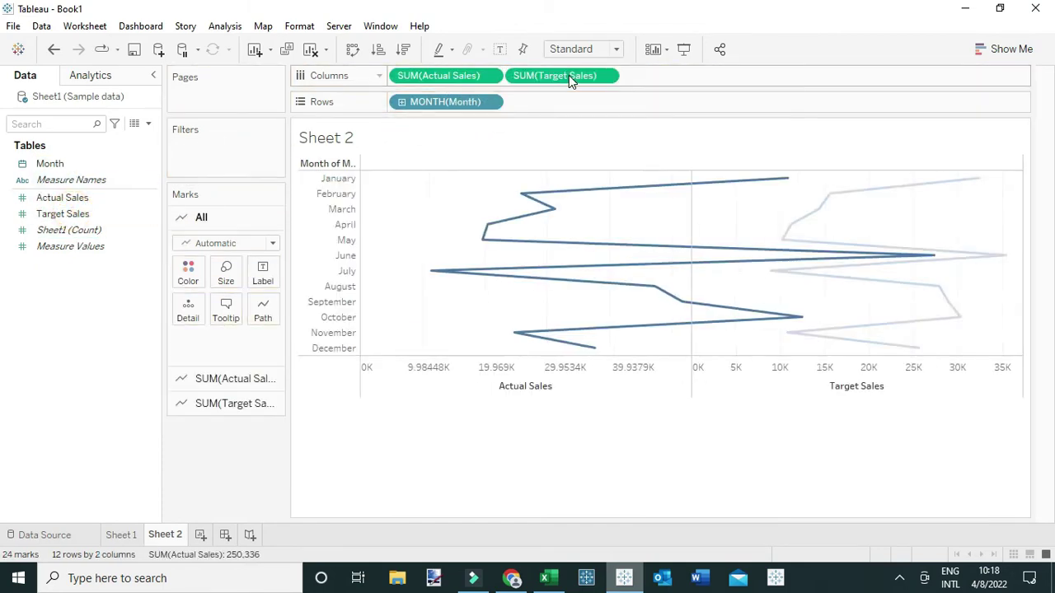
Step: Combine Target Sales with Actual Sales as a dual axis and synchronize the Target Sales axis
{"action": "right_click", "coordinate": [569, 75]}
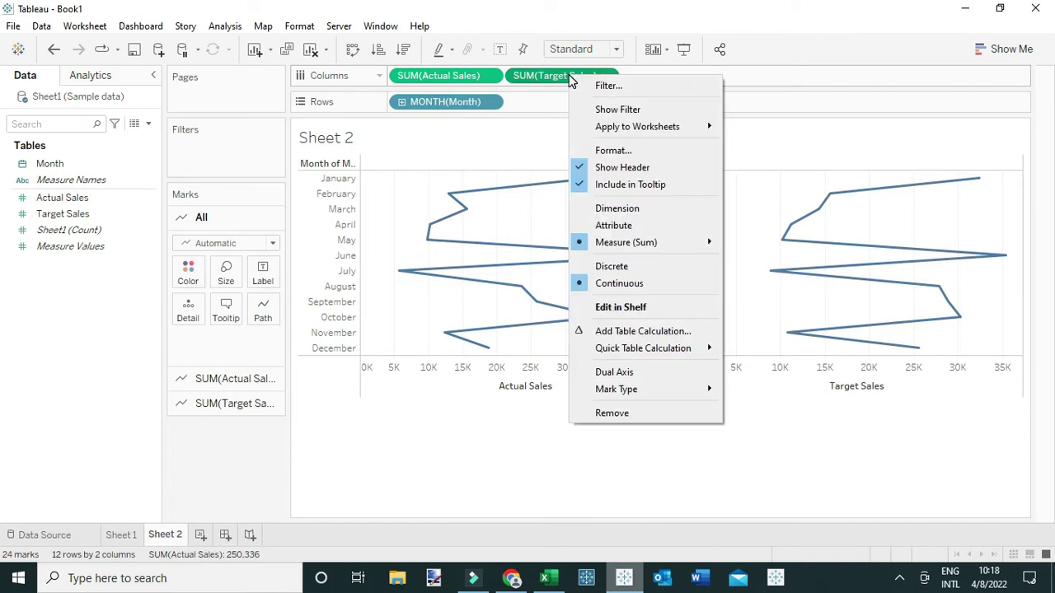
{"action": "left_click", "coordinate": [622, 373]}
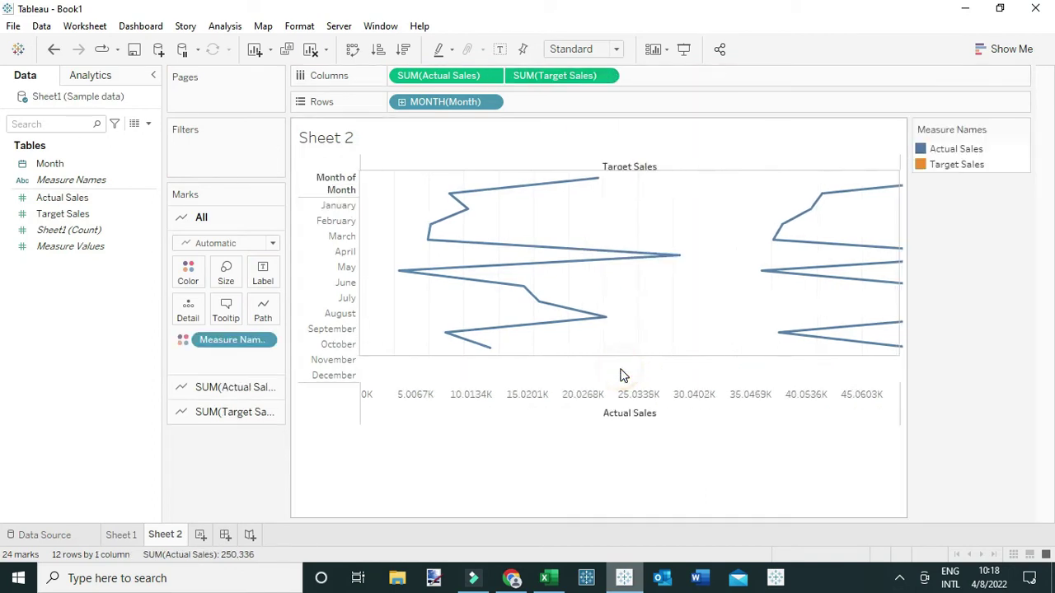
{"action": "right_click", "coordinate": [625, 185]}
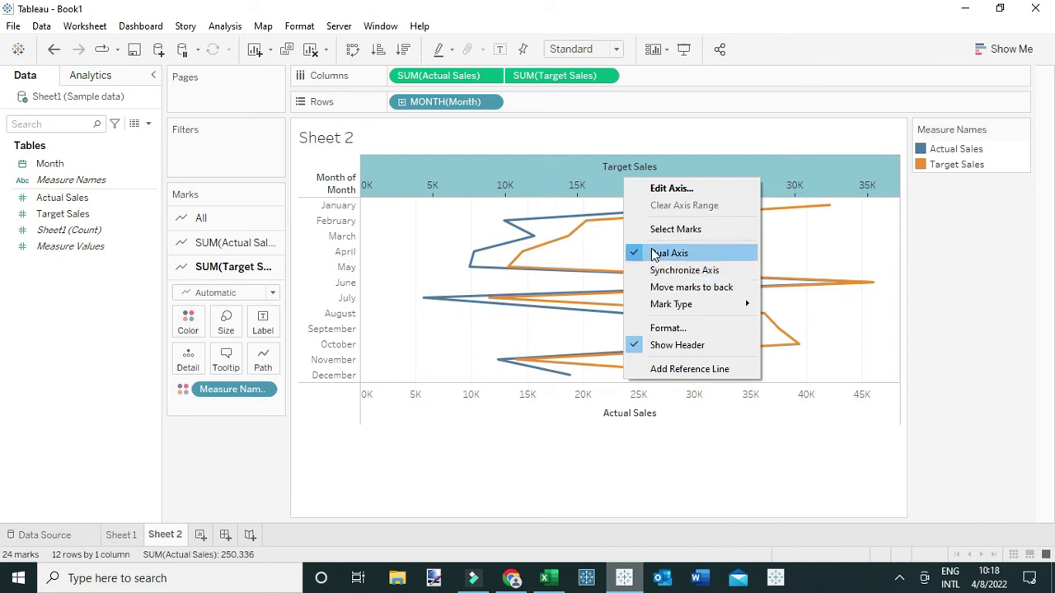
{"action": "right_click", "coordinate": [591, 182]}
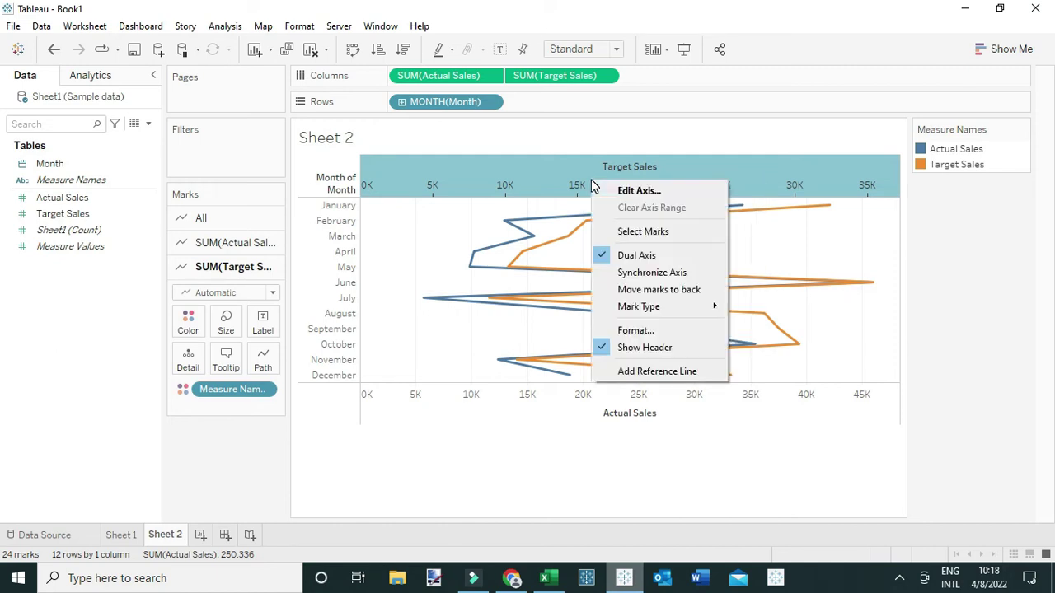
{"action": "left_click", "coordinate": [637, 273]}
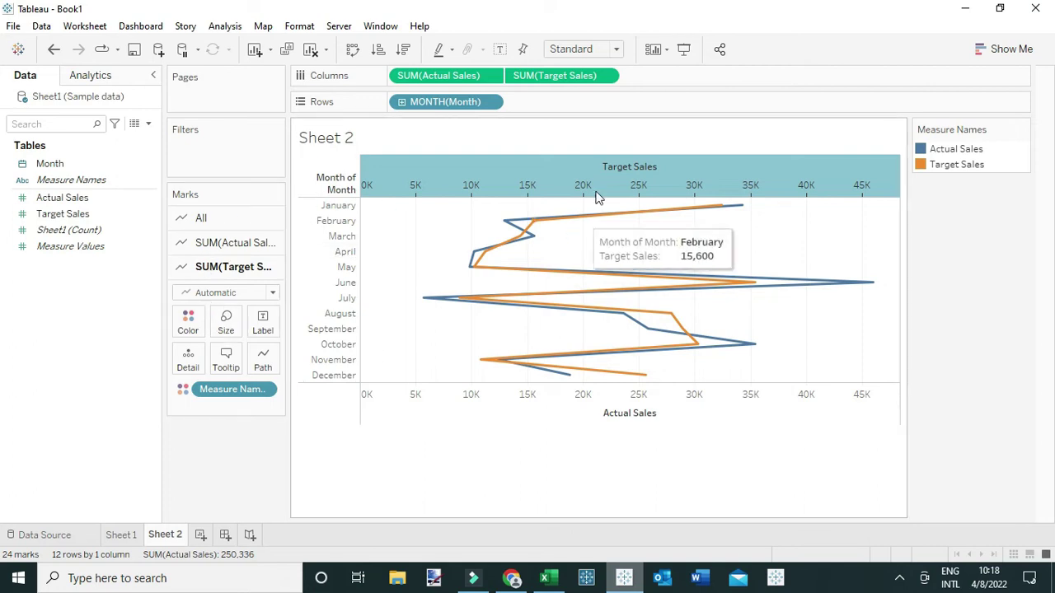
Step: Change the mark type for all measures to Bar
{"action": "left_click", "coordinate": [212, 220]}
{"action": "left_click", "coordinate": [198, 240]}
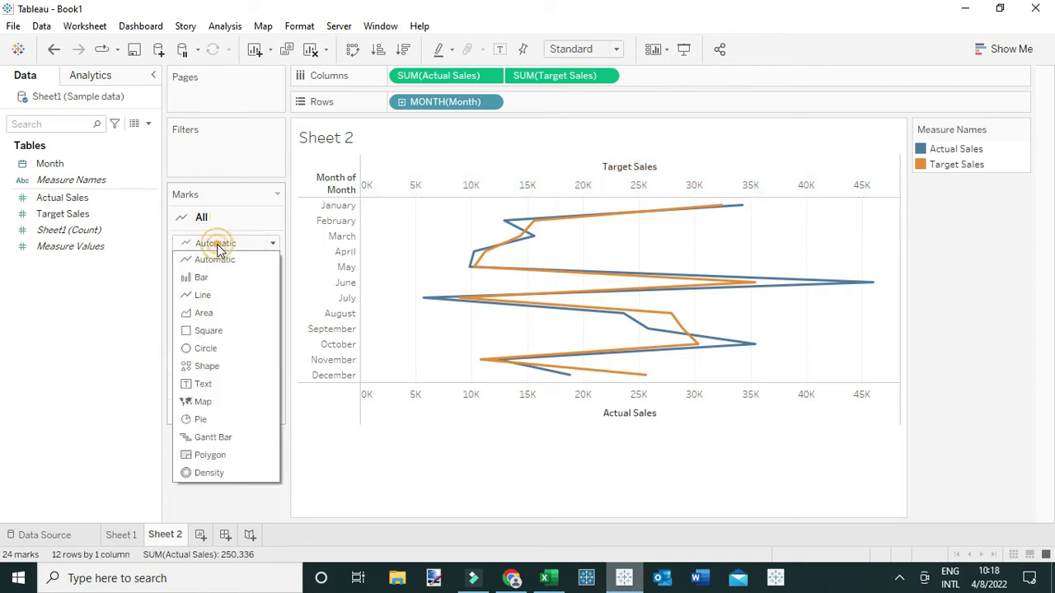
{"action": "left_click", "coordinate": [216, 275]}
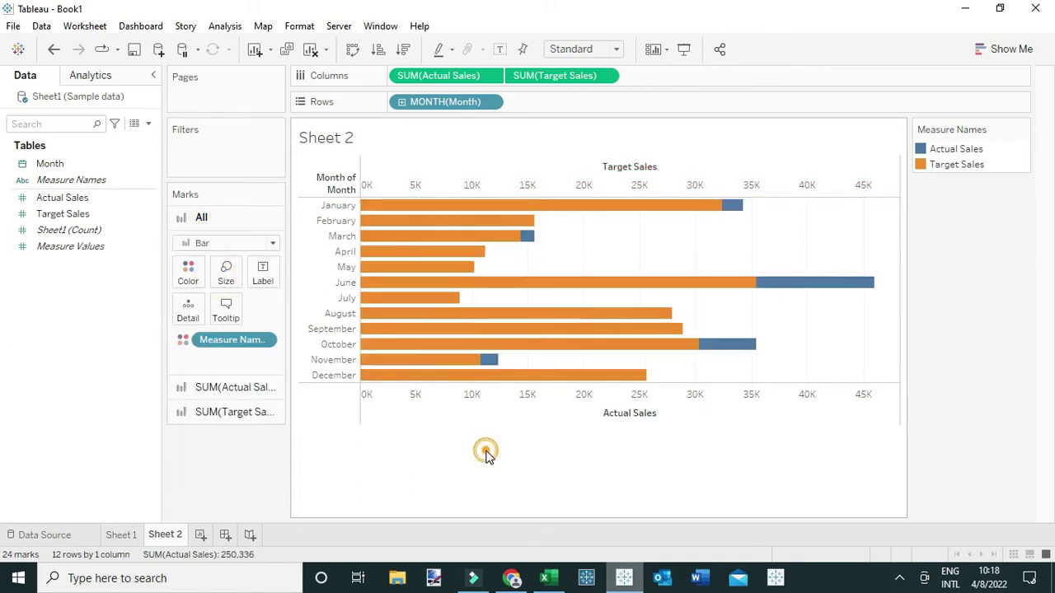
{"action": "mouse_move", "coordinate": [774, 286]}
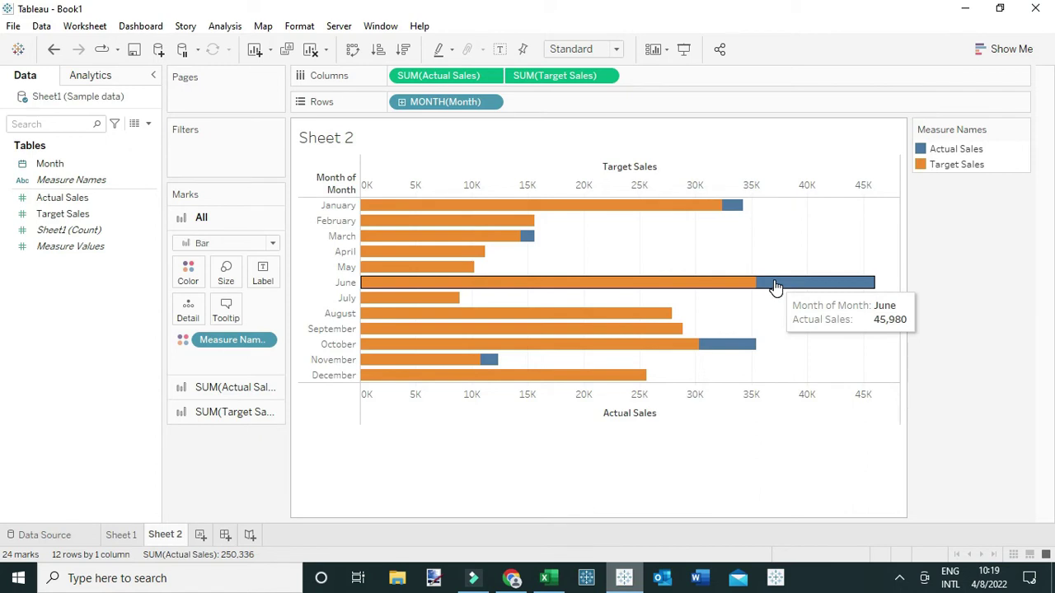
{"action": "mouse_move", "coordinate": [446, 239]}
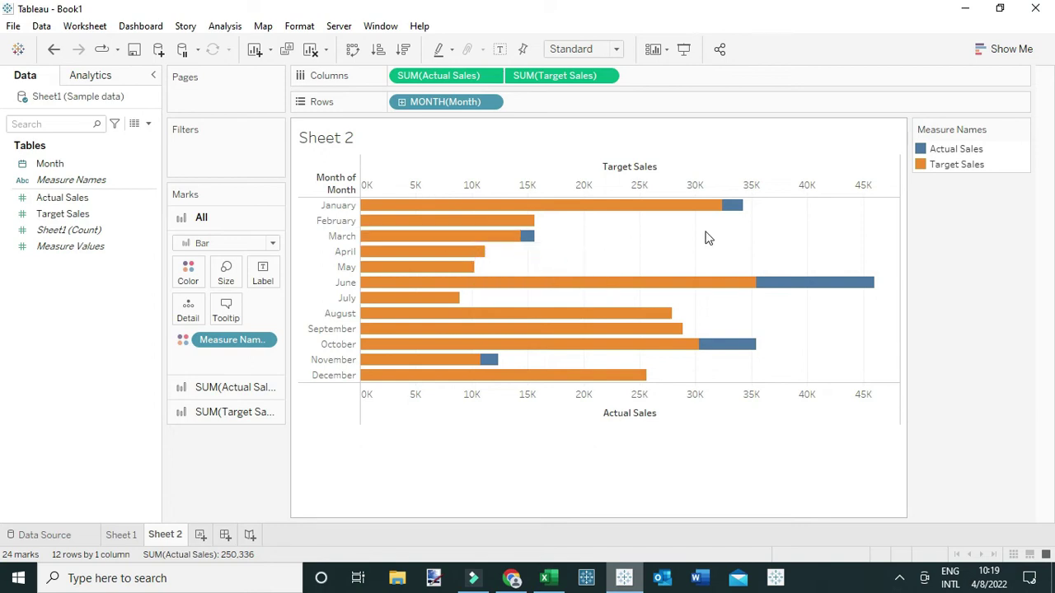
{"action": "key", "text": "ctrl+z"}
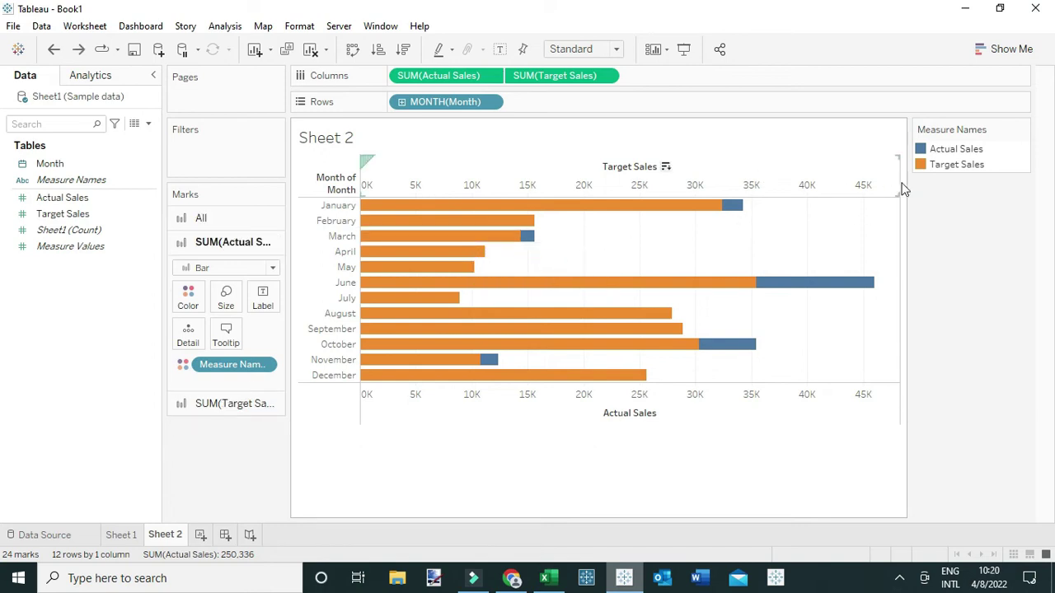
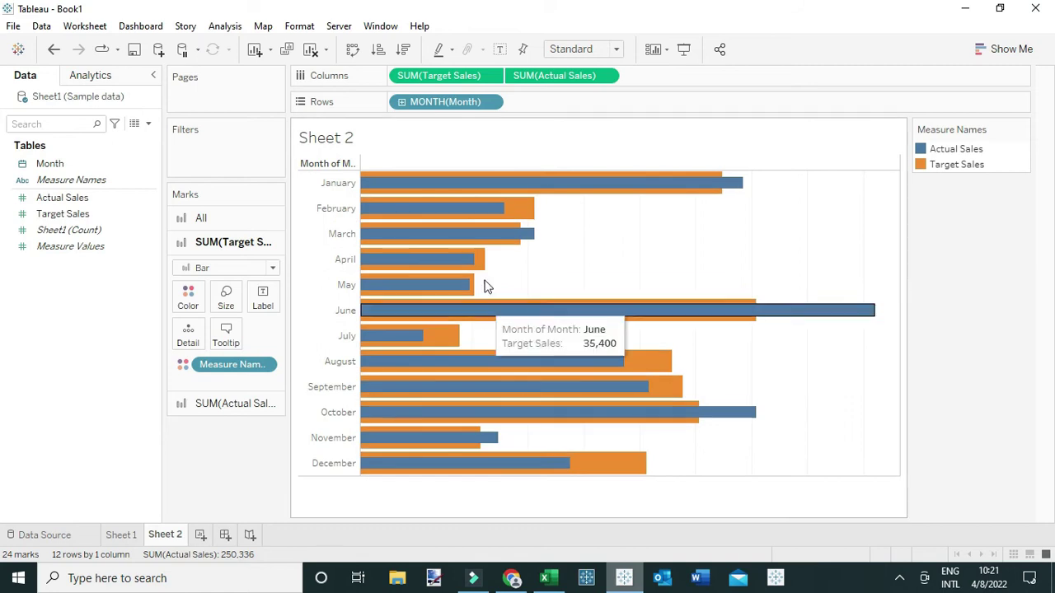
Step: Examine the January and February bars to compare their target sales with their actual sales
{"action": "mouse_move", "coordinate": [707, 201]}
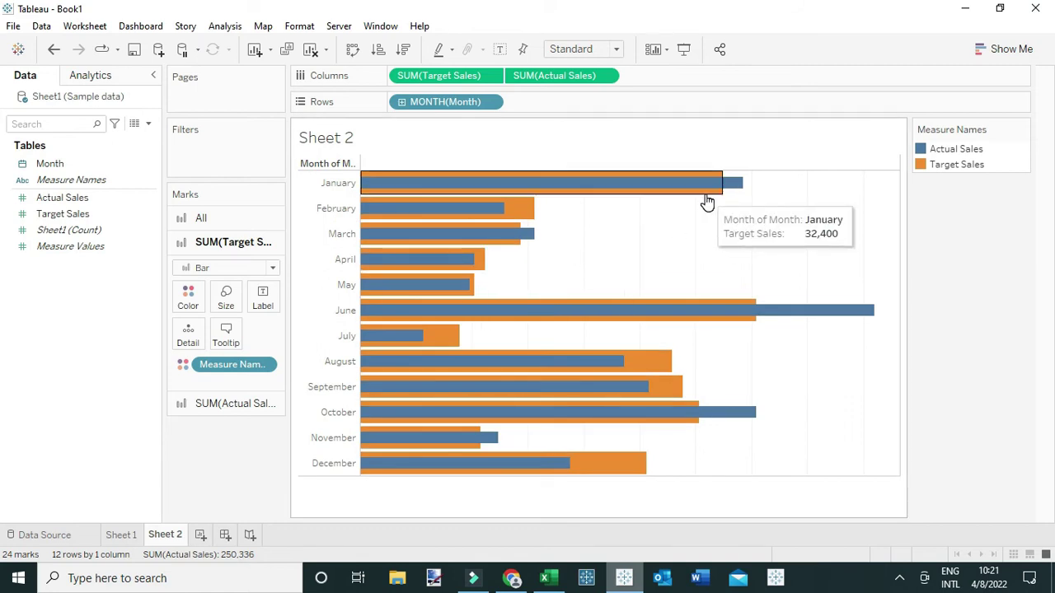
{"action": "mouse_move", "coordinate": [527, 206]}
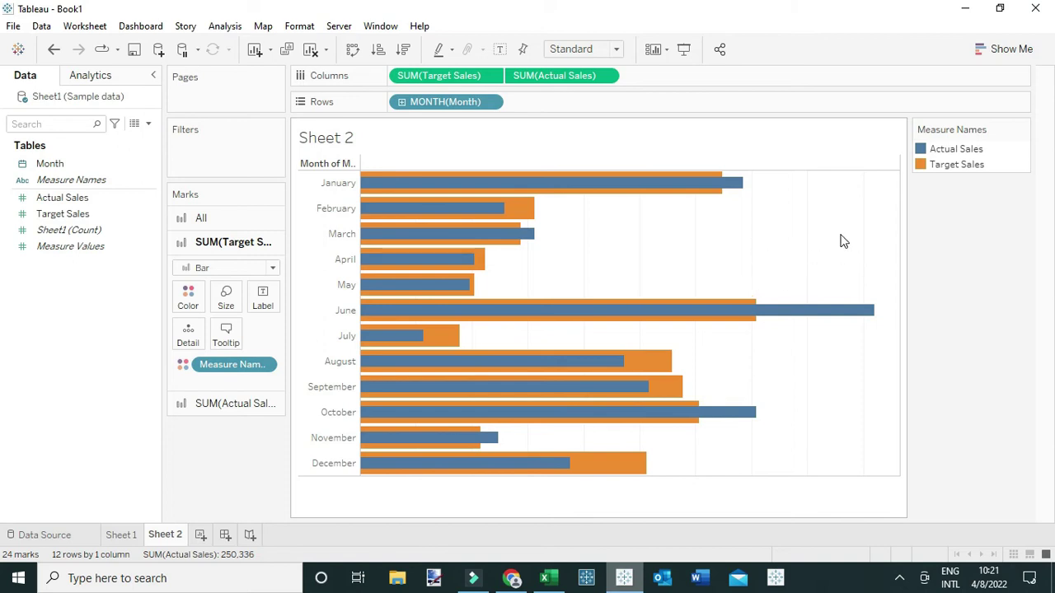
{"action": "mouse_move", "coordinate": [414, 192]}
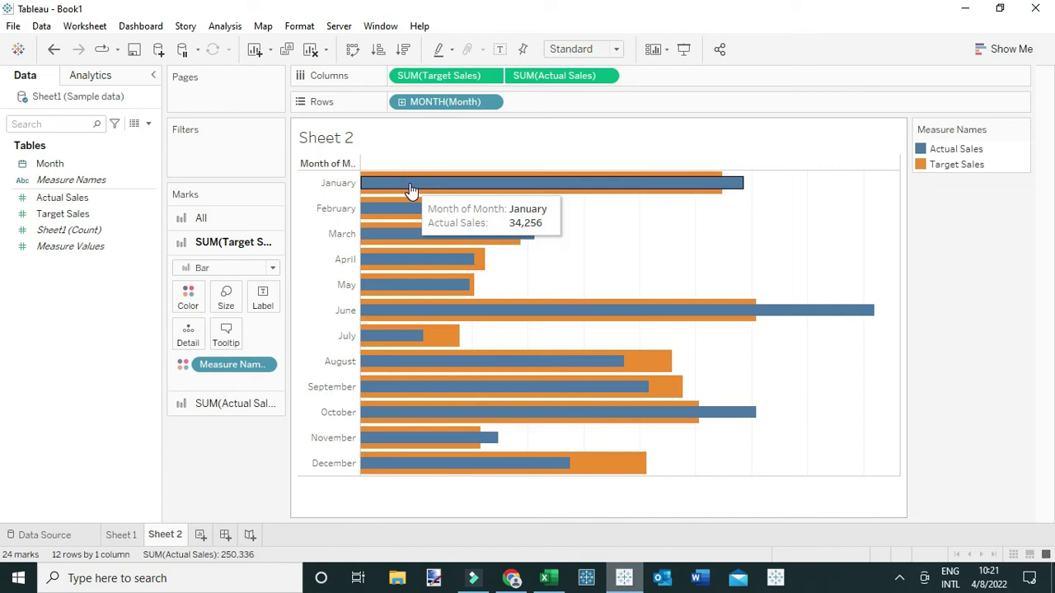
{"action": "mouse_move", "coordinate": [673, 198]}
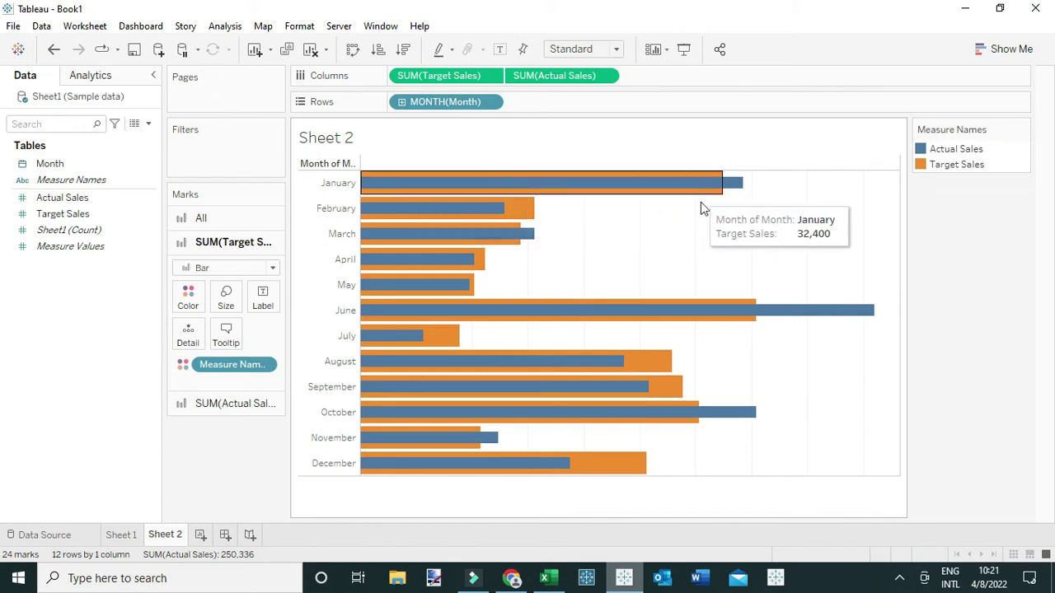
{"action": "mouse_move", "coordinate": [459, 207]}
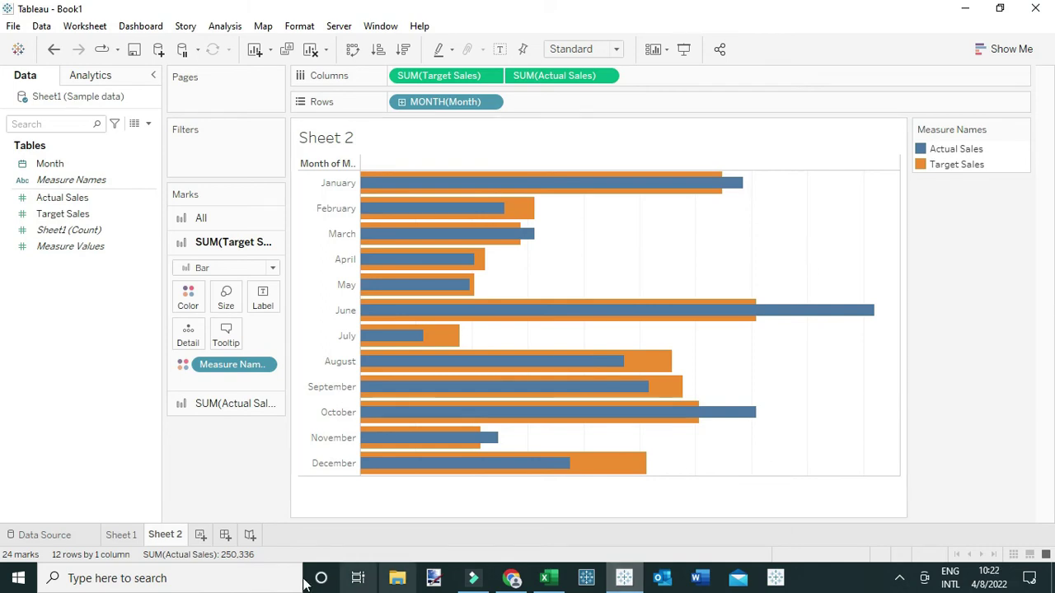
Step: Create a third worksheet and place Month on Rows at the discrete month level
{"action": "left_click", "coordinate": [200, 536]}
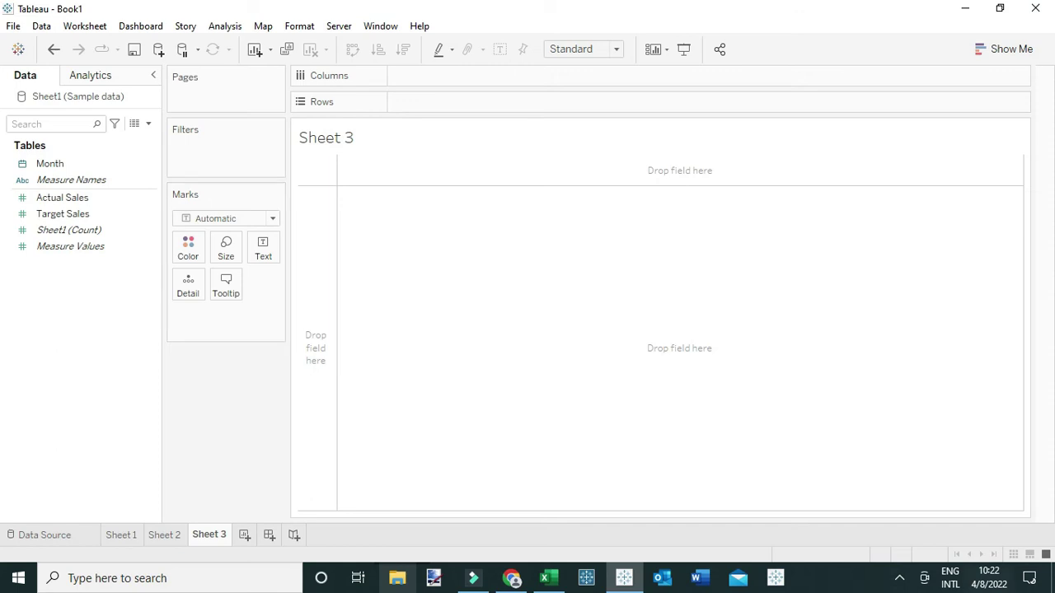
{"action": "left_click_drag", "start_coordinate": [63, 173], "coordinate": [445, 111]}
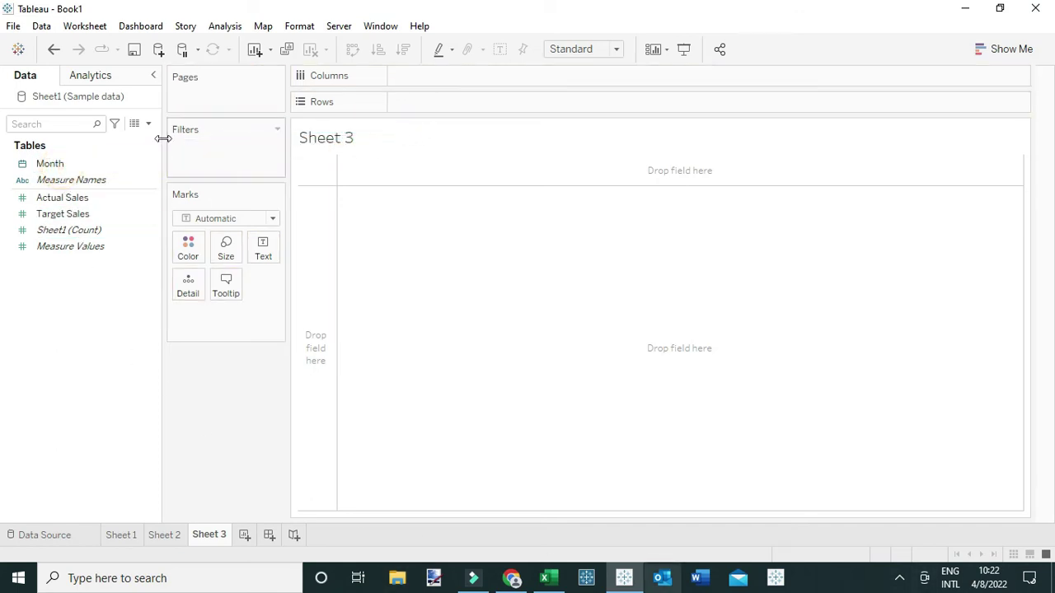
{"action": "left_click_drag", "start_coordinate": [70, 164], "coordinate": [460, 108]}
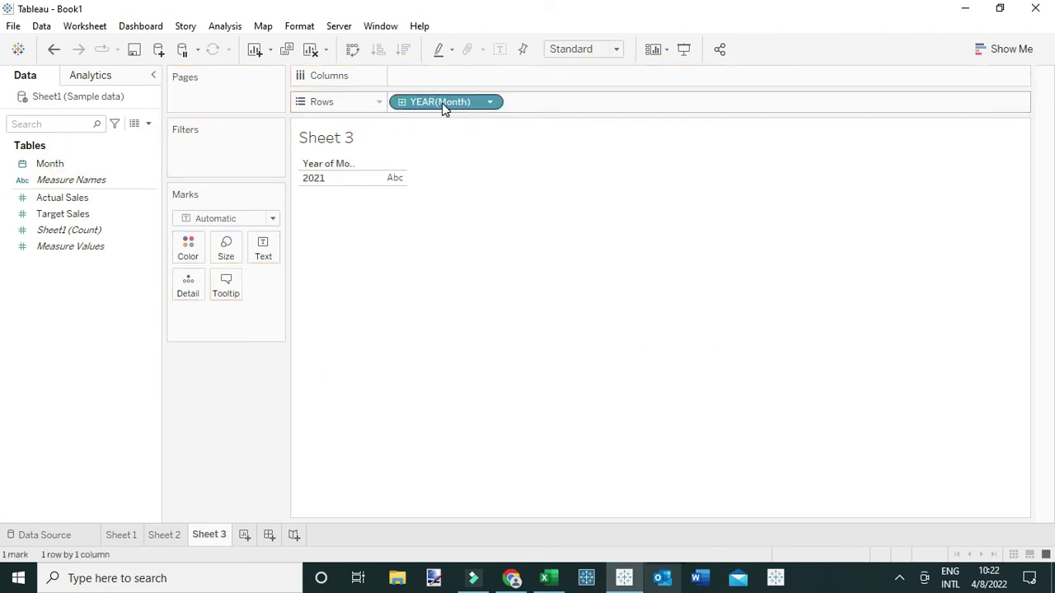
{"action": "right_click", "coordinate": [443, 106]}
{"action": "left_click", "coordinate": [497, 269]}
Step: Add Actual Sales and Target Sales to Columns and combine them as a dual axis with the Target Sales axis synchronized
{"action": "left_click", "coordinate": [66, 213]}
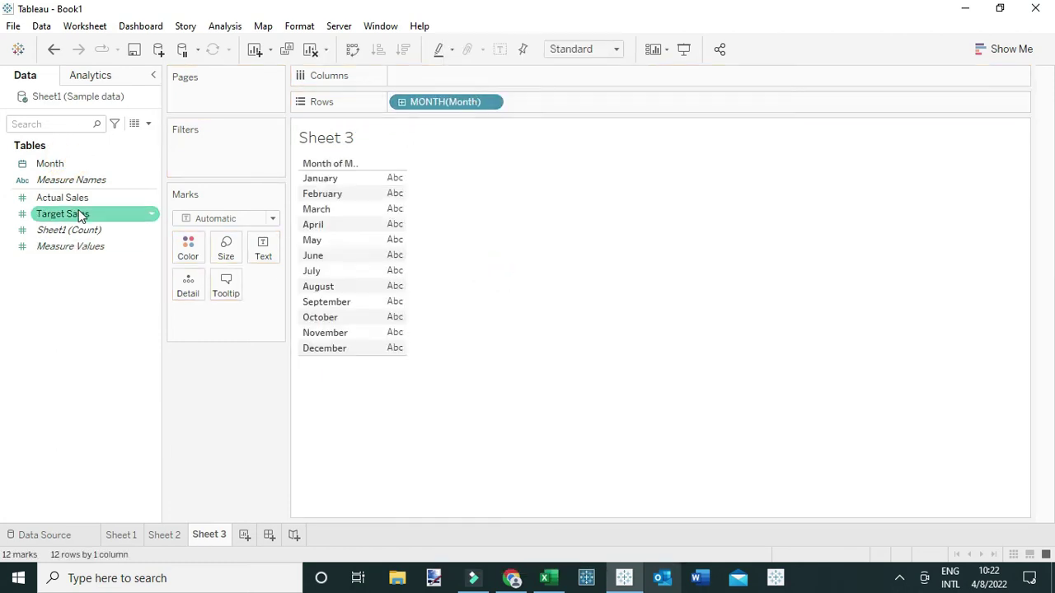
{"action": "left_click_drag", "start_coordinate": [64, 199], "coordinate": [581, 77]}
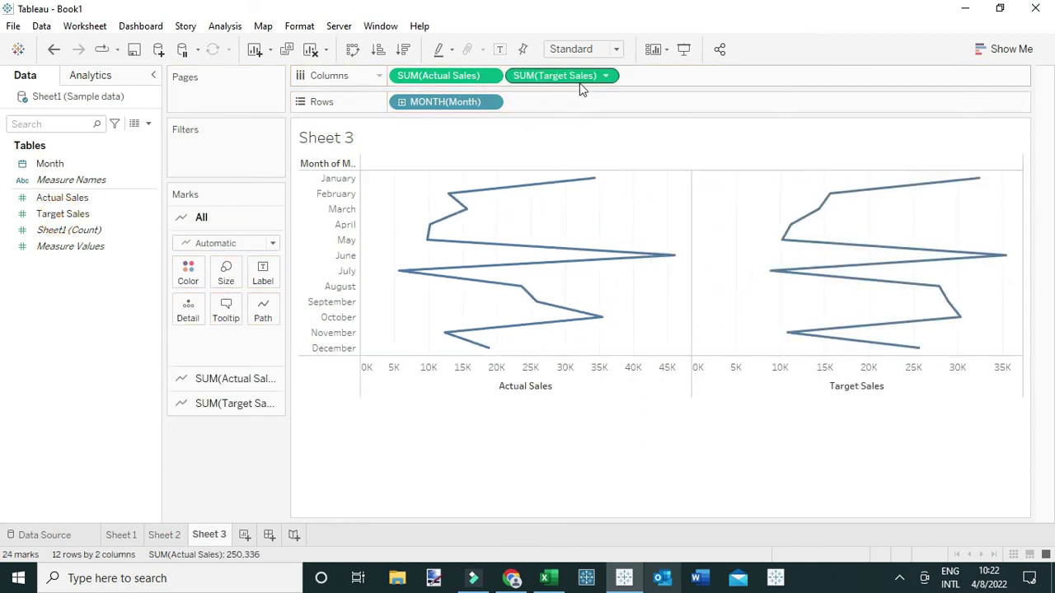
{"action": "right_click", "coordinate": [580, 77]}
{"action": "left_click", "coordinate": [644, 376]}
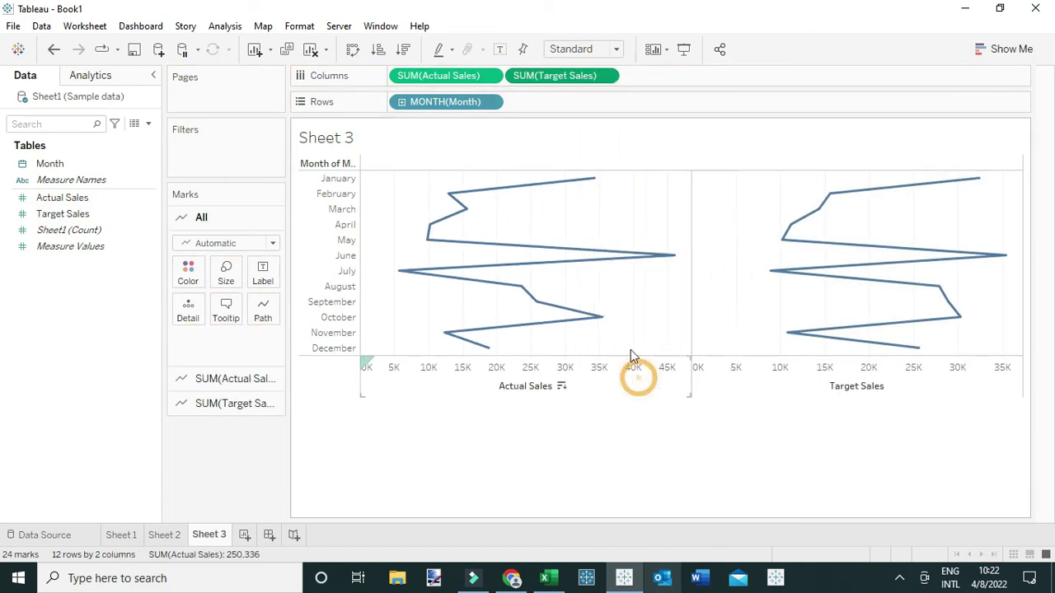
{"action": "right_click", "coordinate": [586, 166]}
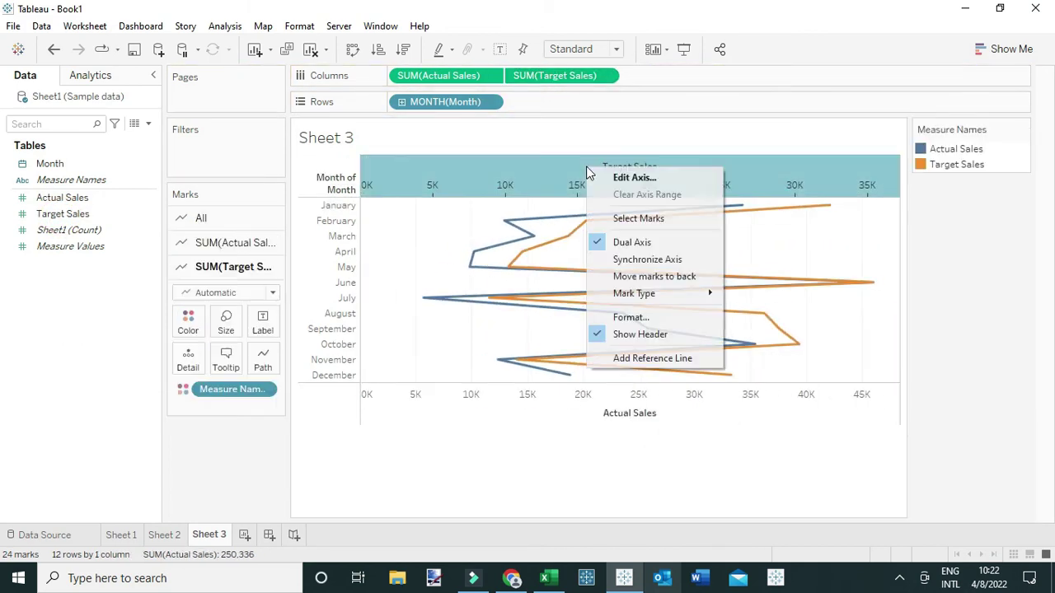
{"action": "left_click", "coordinate": [626, 258]}
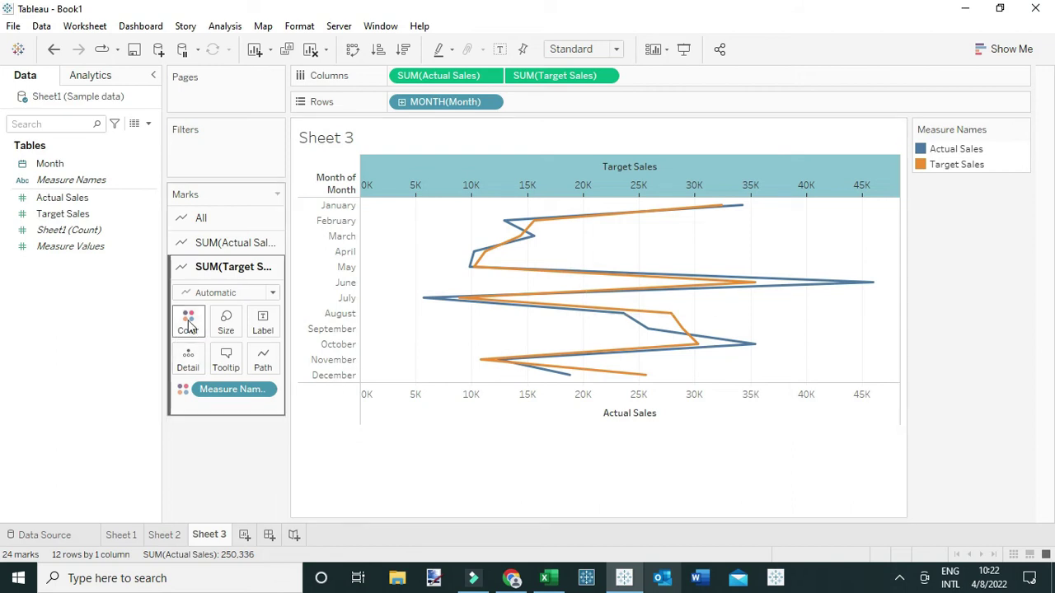
Step: Set the mark type of Actual Sales to Bar and that of Target Sales to Circle
{"action": "left_click", "coordinate": [231, 245]}
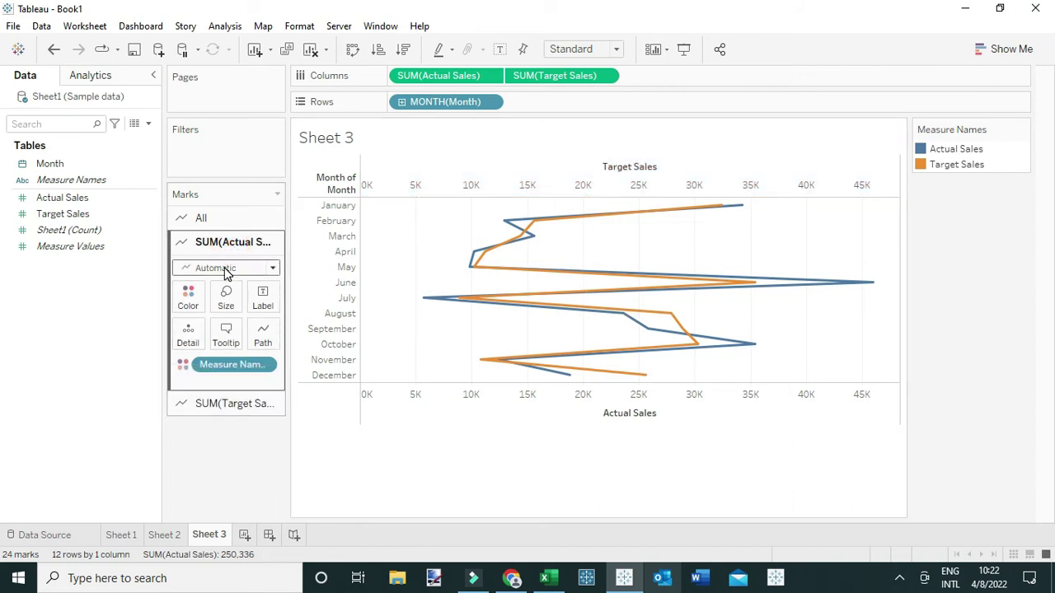
{"action": "left_click", "coordinate": [227, 270]}
{"action": "left_click", "coordinate": [223, 296]}
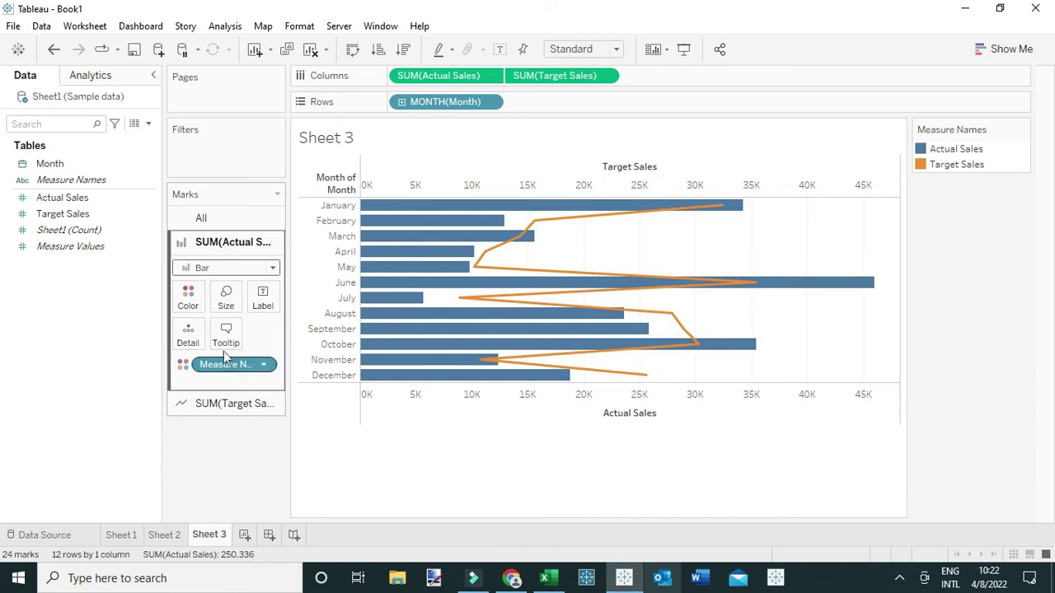
{"action": "left_click", "coordinate": [227, 403]}
{"action": "left_click", "coordinate": [211, 295]}
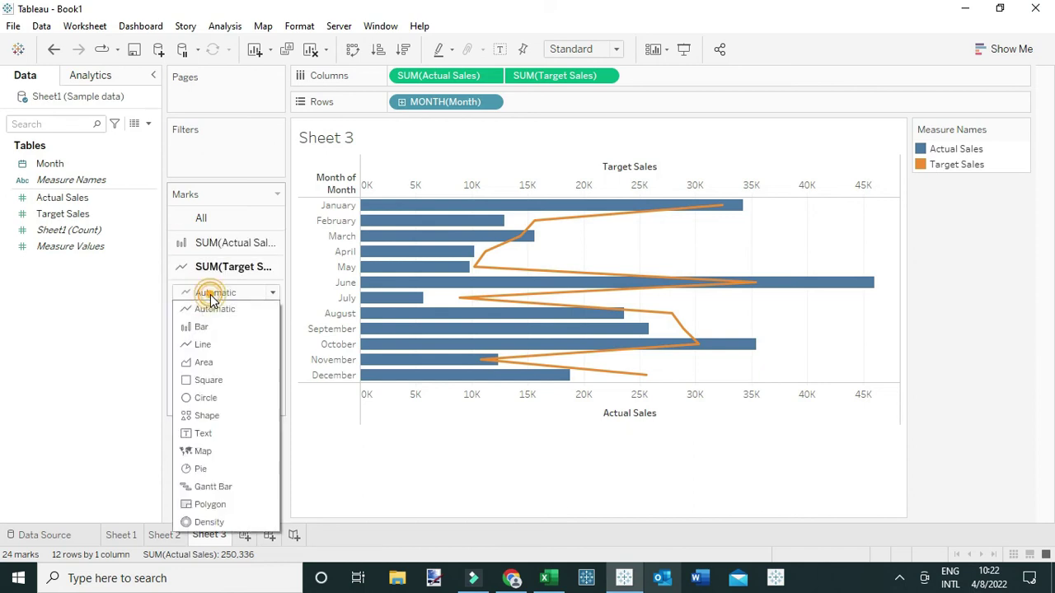
{"action": "left_click", "coordinate": [206, 398]}
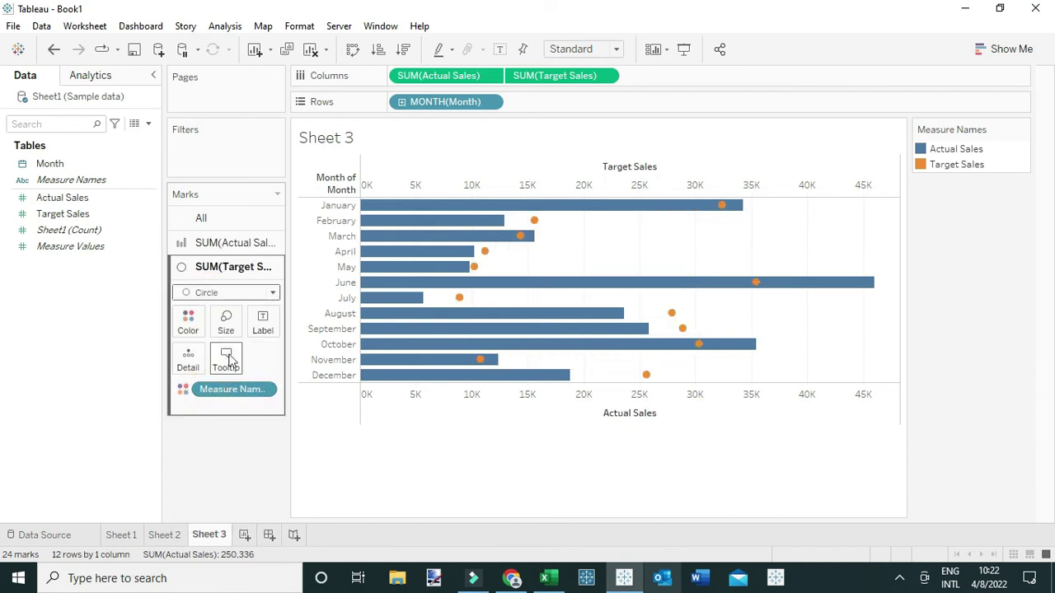
Step: Make the Actual Sales bars considerably thinner and the Target Sales circles slightly larger
{"action": "left_click", "coordinate": [223, 249]}
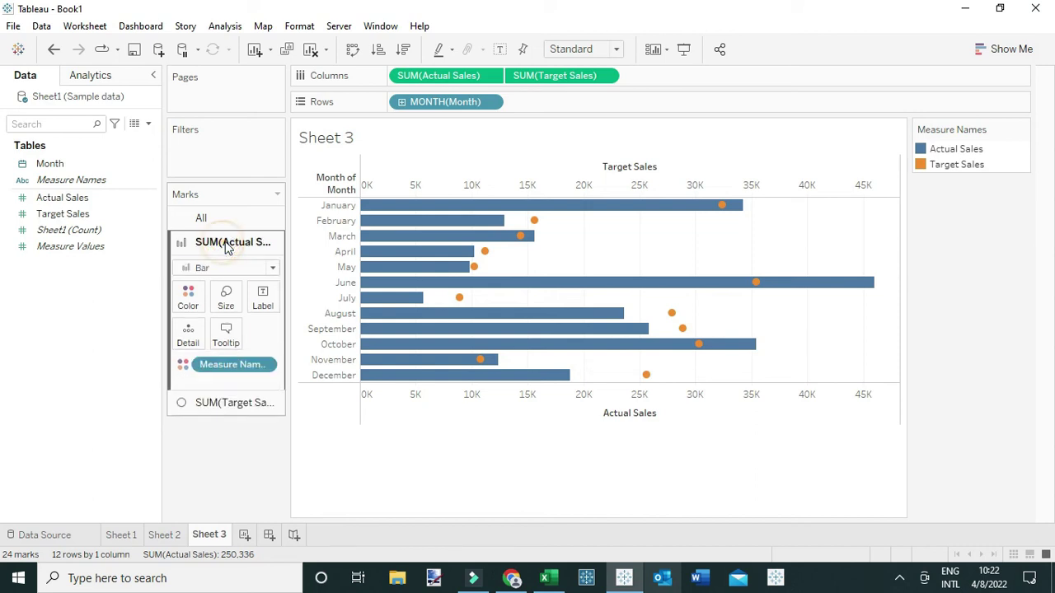
{"action": "left_click", "coordinate": [226, 299]}
{"action": "left_click_drag", "start_coordinate": [288, 345], "coordinate": [255, 335]}
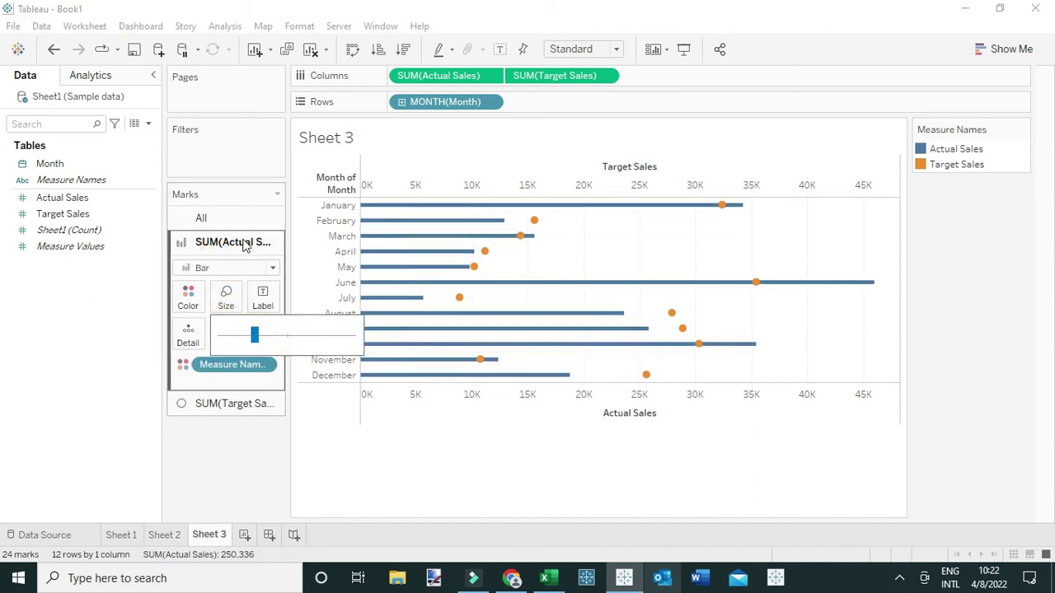
{"action": "left_click", "coordinate": [237, 401]}
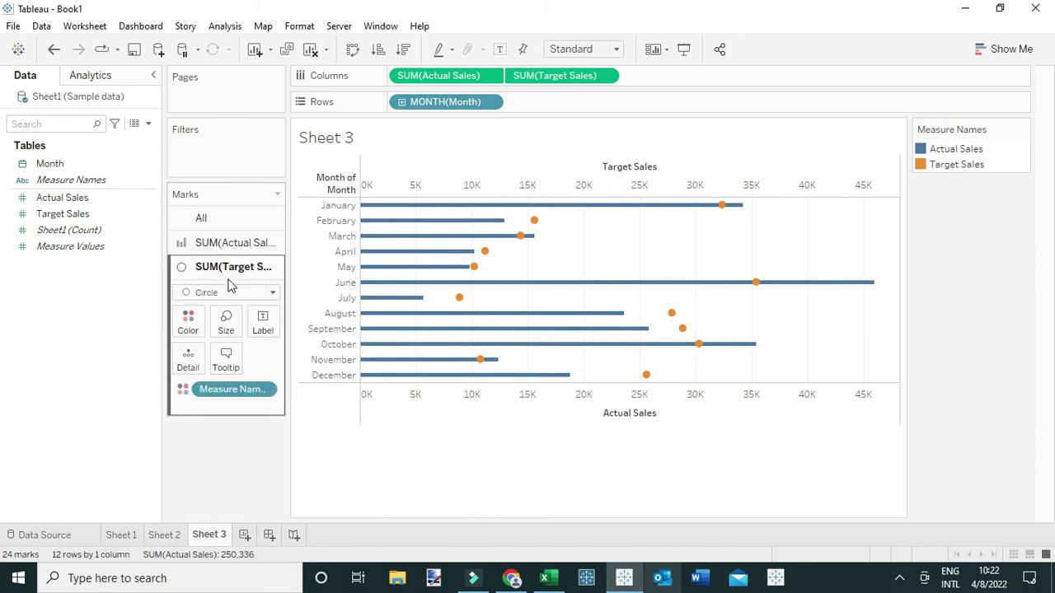
{"action": "left_click", "coordinate": [226, 320]}
{"action": "left_click_drag", "start_coordinate": [255, 361], "coordinate": [262, 365]}
{"action": "left_click", "coordinate": [669, 416]}
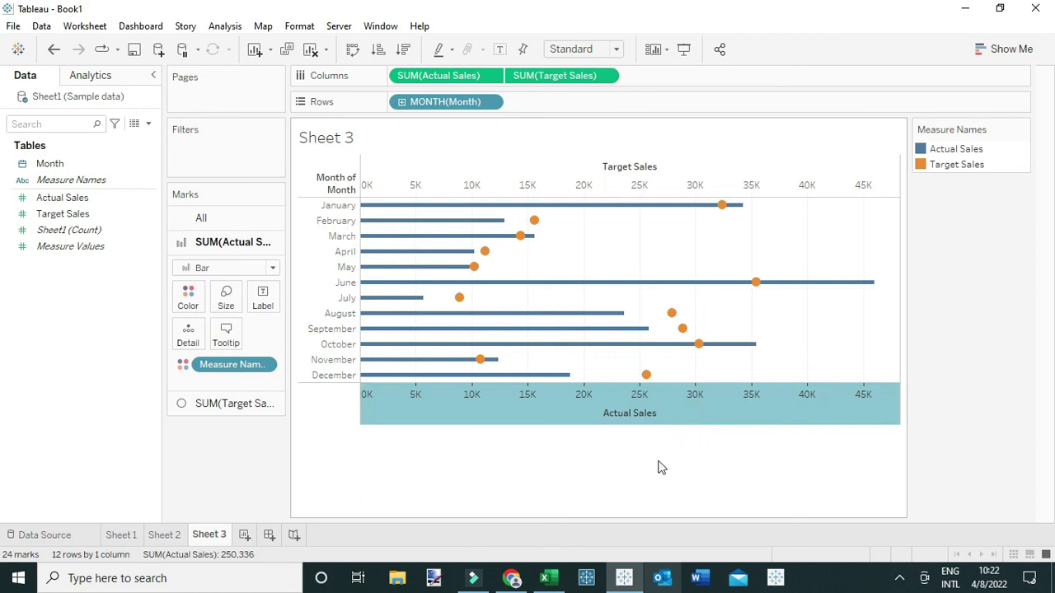
{"action": "left_click", "coordinate": [413, 445]}
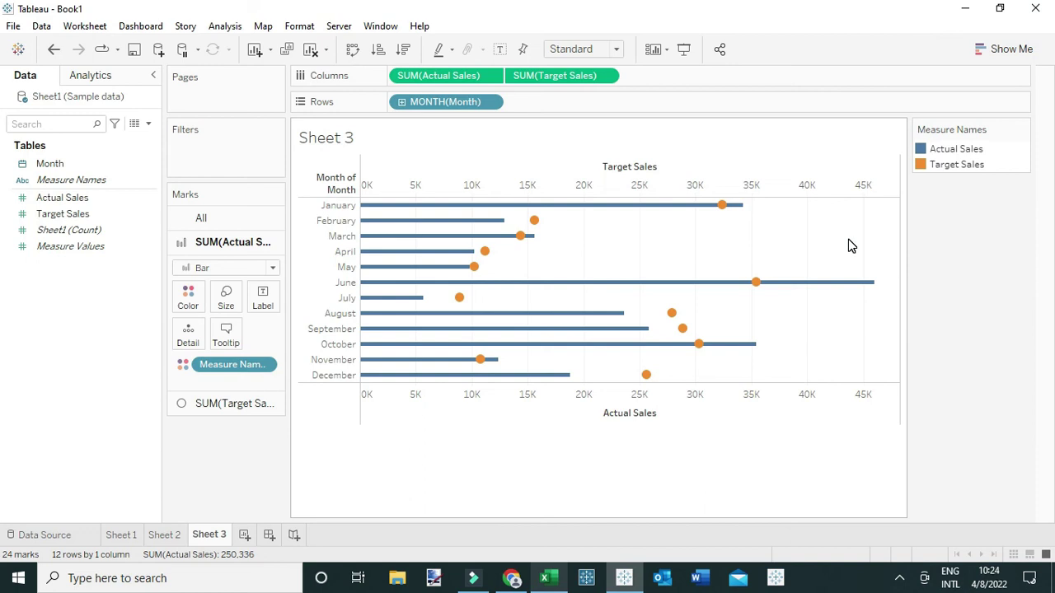
{"action": "mouse_move", "coordinate": [757, 285]}
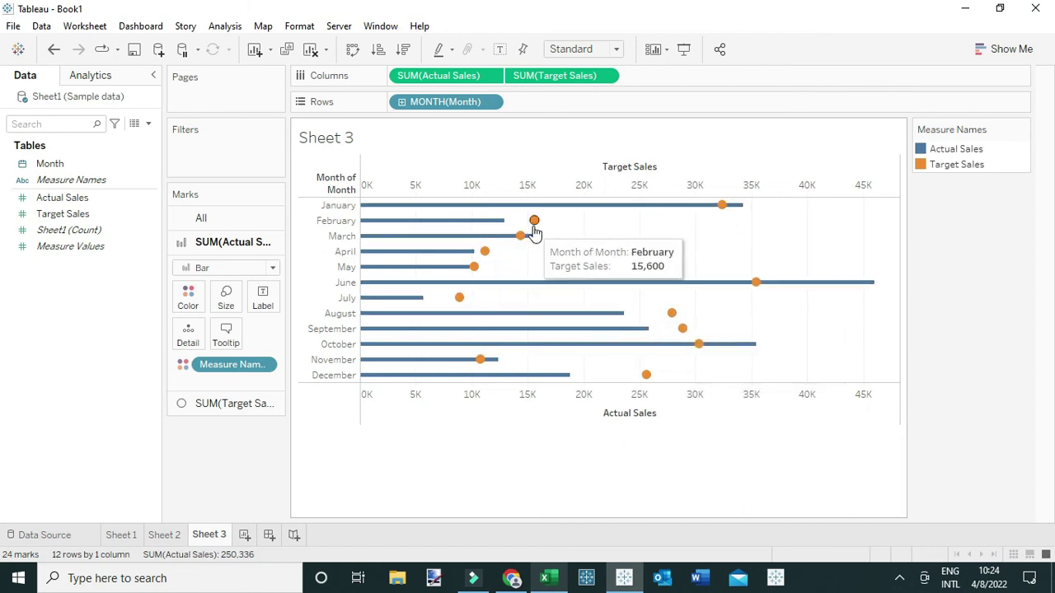
Step: Create a fourth worksheet and place Month on Columns at the discrete month level
{"action": "left_click", "coordinate": [244, 535]}
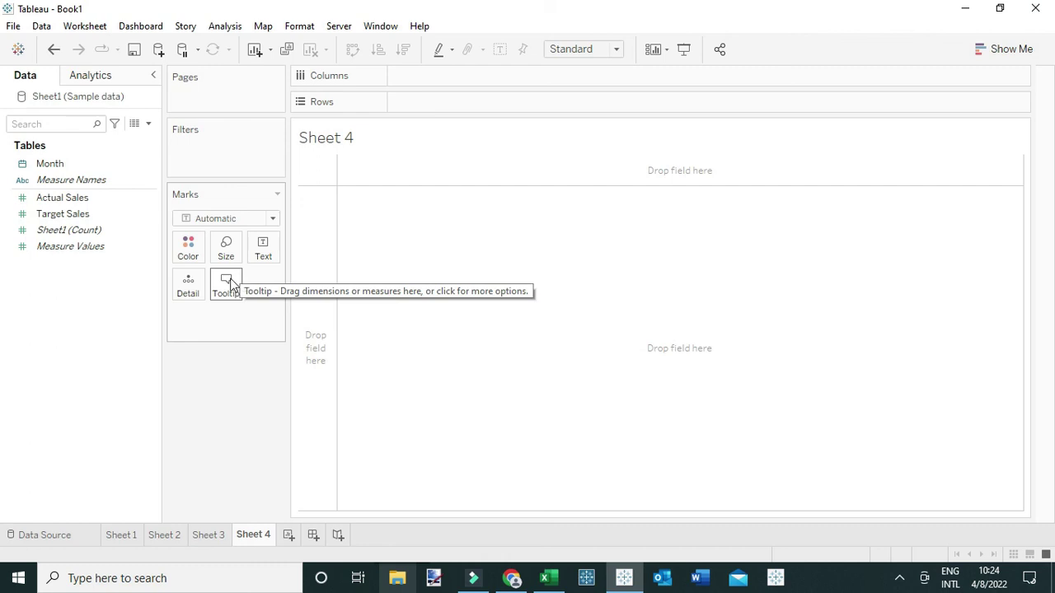
{"action": "left_click_drag", "start_coordinate": [48, 164], "coordinate": [427, 78]}
{"action": "right_click", "coordinate": [430, 77]}
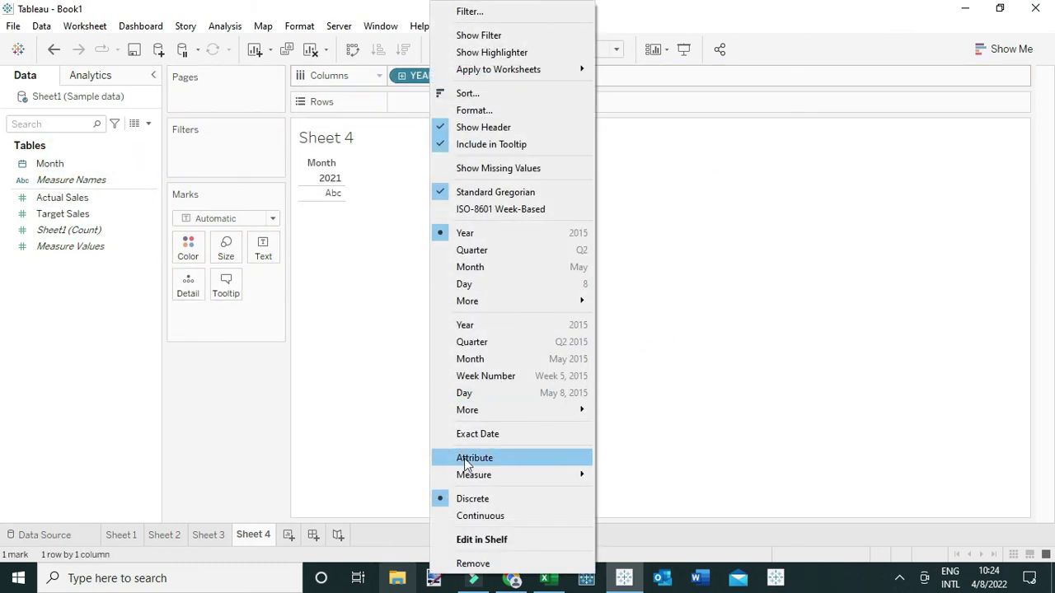
{"action": "left_click", "coordinate": [471, 267]}
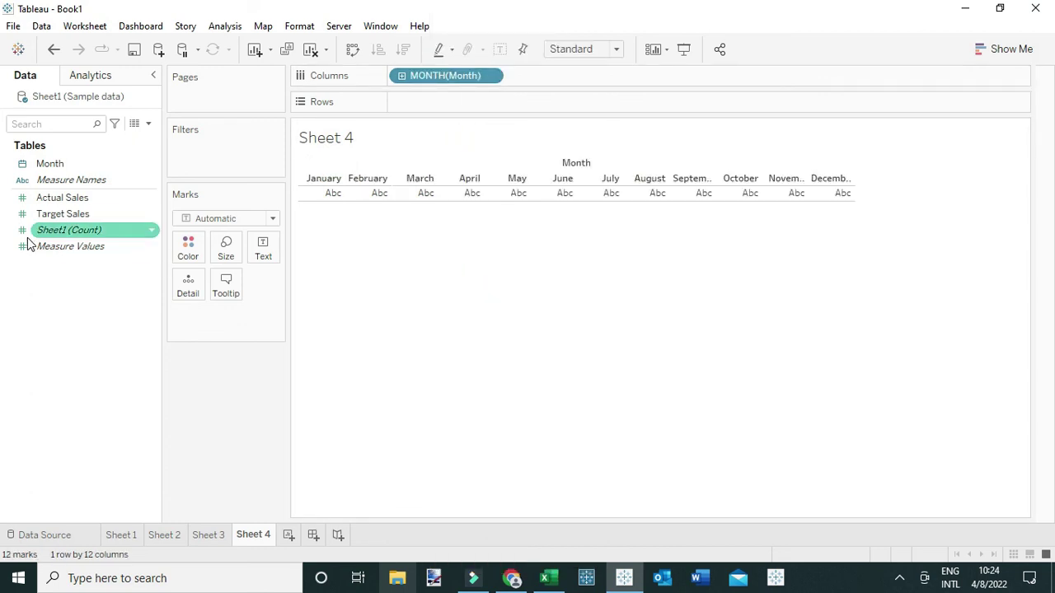
Step: Add Actual Sales and Target Sales to Rows and combine them as a dual axis
{"action": "left_click_drag", "start_coordinate": [68, 200], "coordinate": [588, 101]}
{"action": "right_click", "coordinate": [588, 101]}
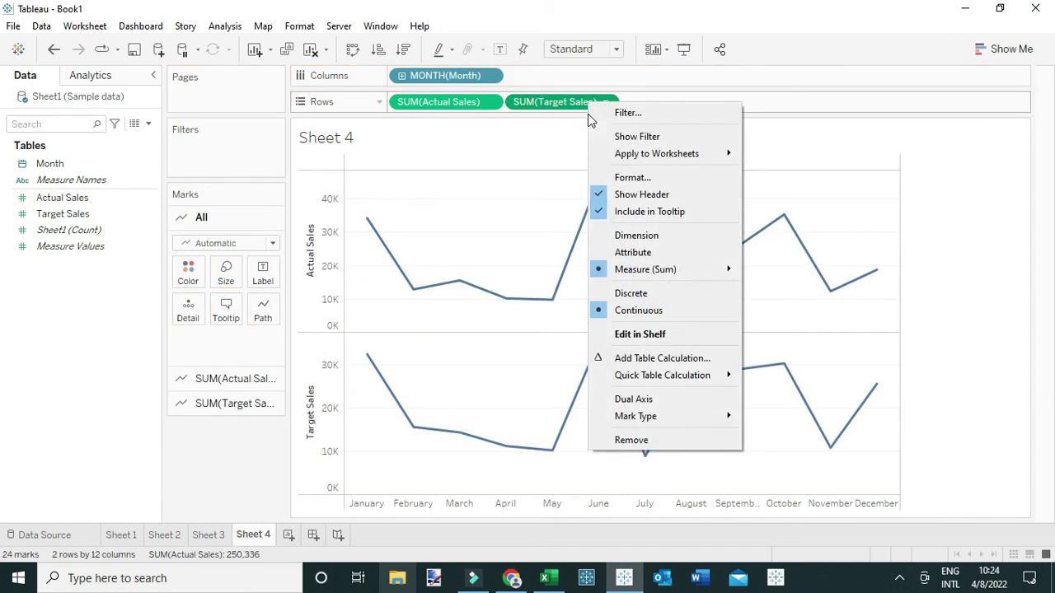
{"action": "left_click", "coordinate": [633, 399]}
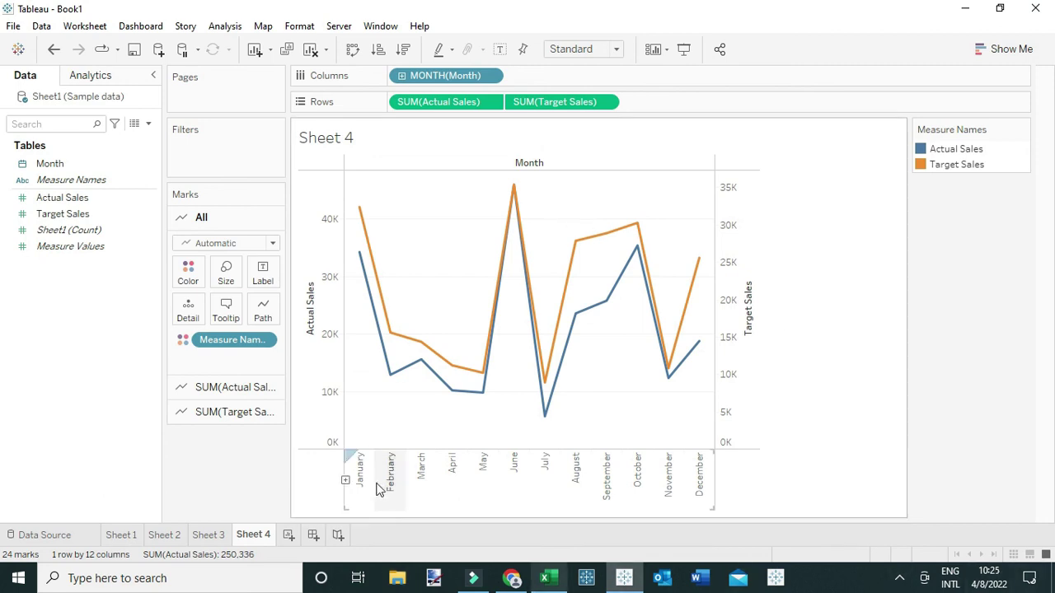
Step: Change the mark type of Actual Sales to Area, leaving Target Sales as a line
{"action": "left_click", "coordinate": [244, 389]}
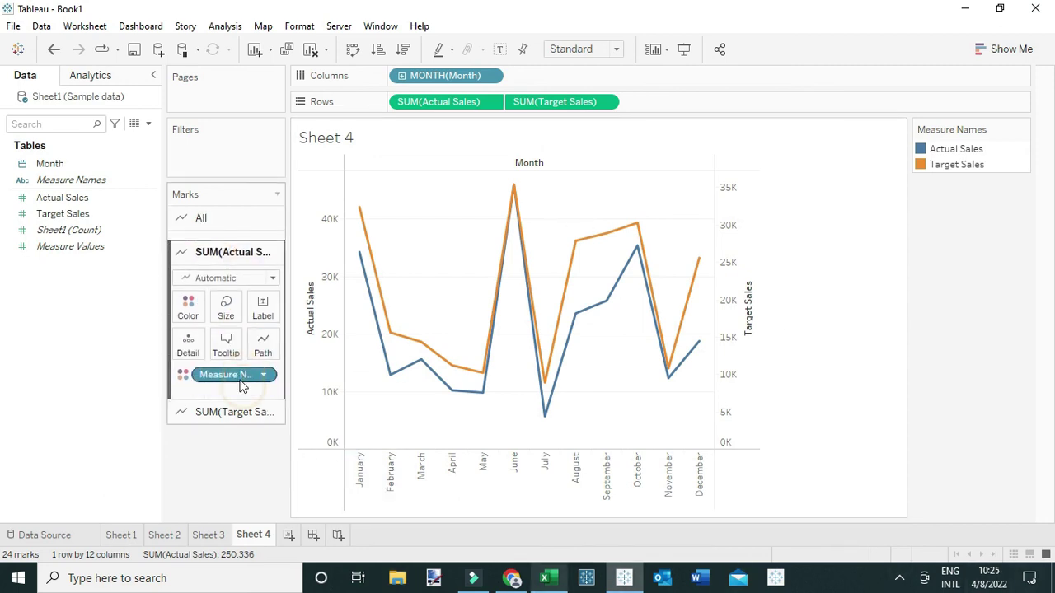
{"action": "left_click", "coordinate": [222, 269]}
{"action": "left_click", "coordinate": [203, 337]}
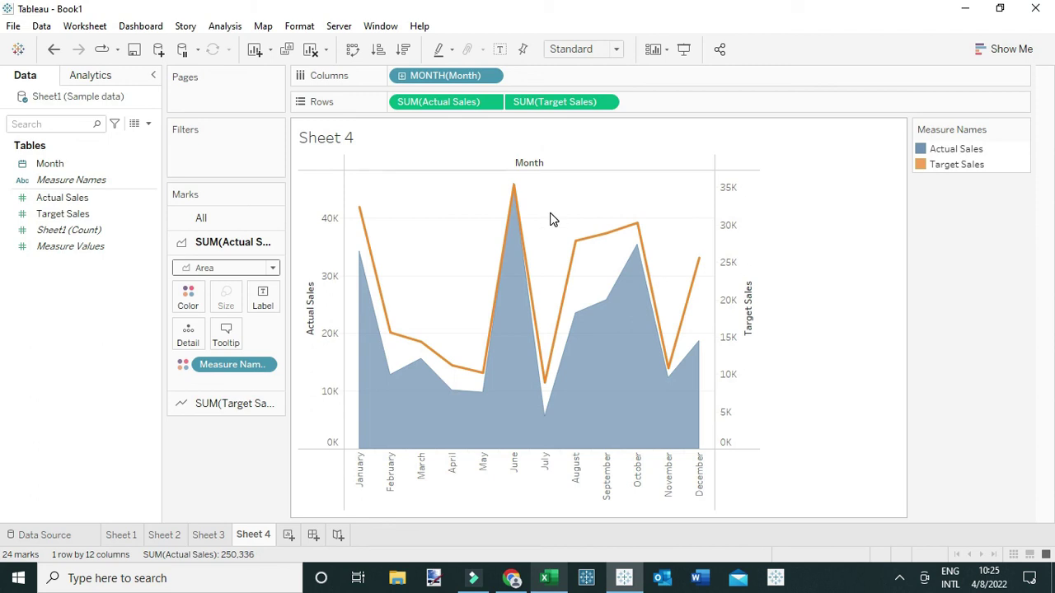
Step: Change the mark type of Actual Sales to Bar
{"action": "left_click", "coordinate": [213, 269]}
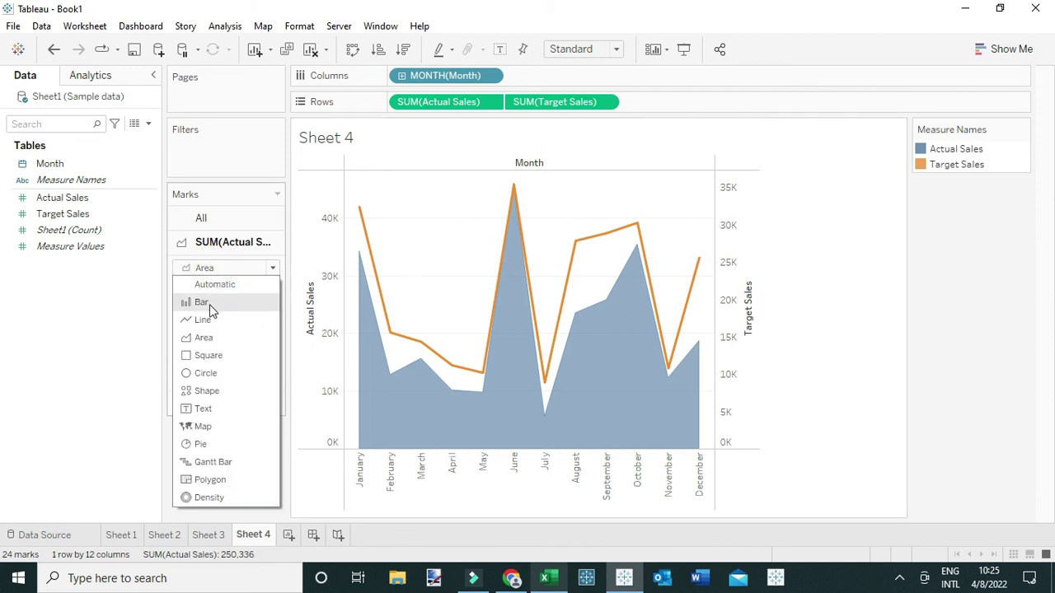
{"action": "left_click", "coordinate": [202, 302]}
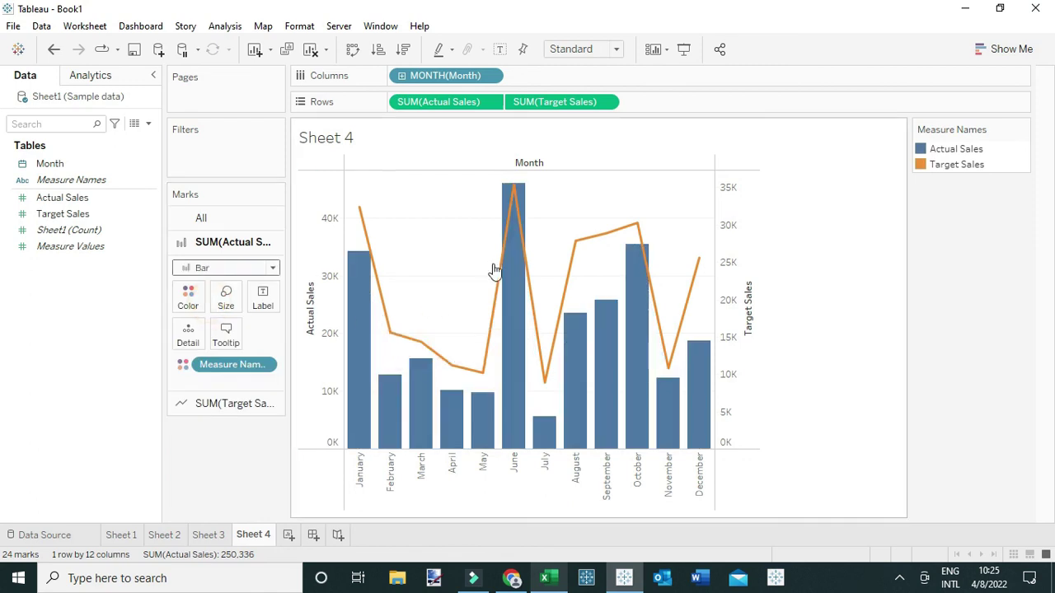